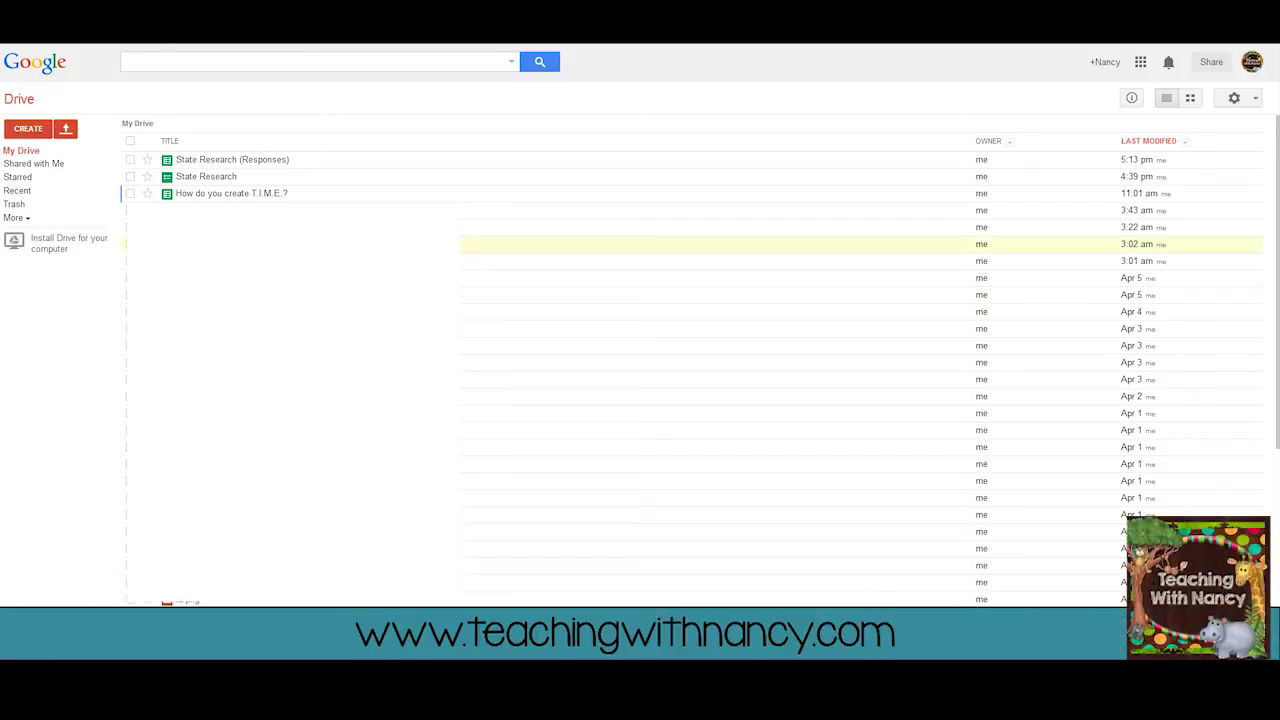
- Open the State Research form from My Drive
{"action": "left_click", "coordinate": [29, 130]}
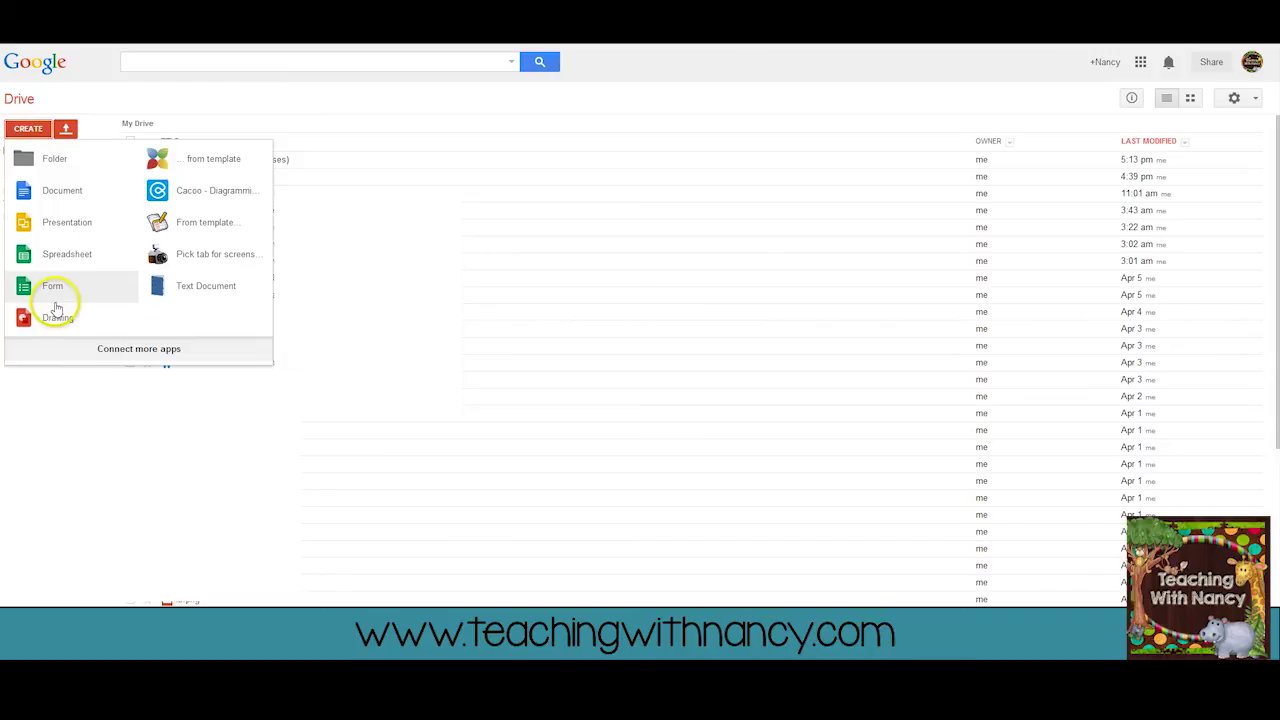
{"action": "left_click", "coordinate": [420, 175]}
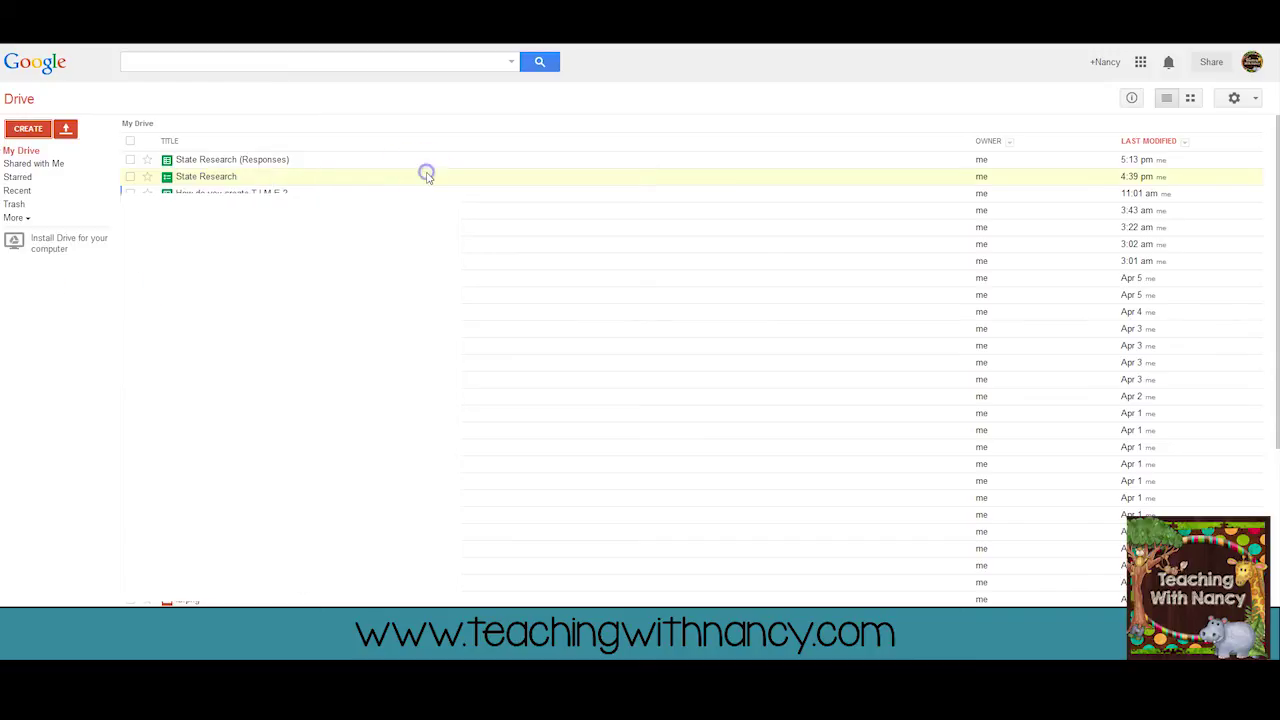
{"action": "left_click", "coordinate": [206, 177]}
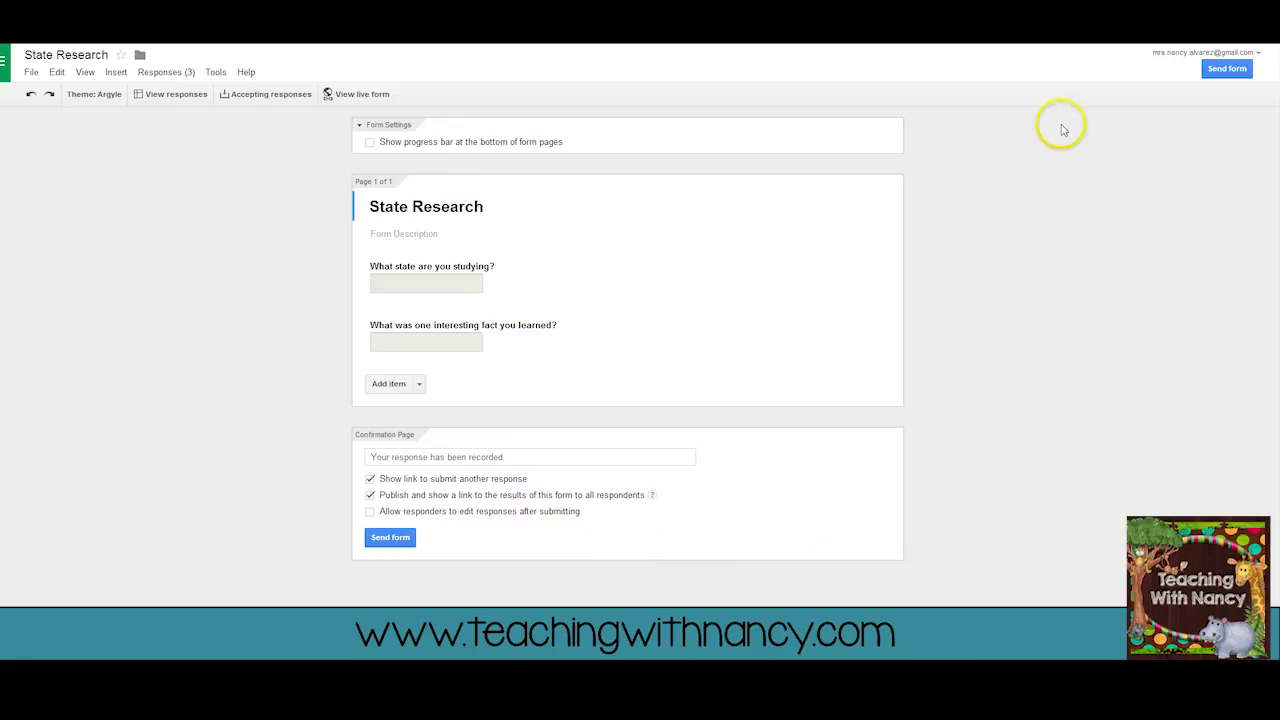
- Copy the State Research form's HTML embed code from its sending options and close the dialog
{"action": "left_click", "coordinate": [1222, 70]}
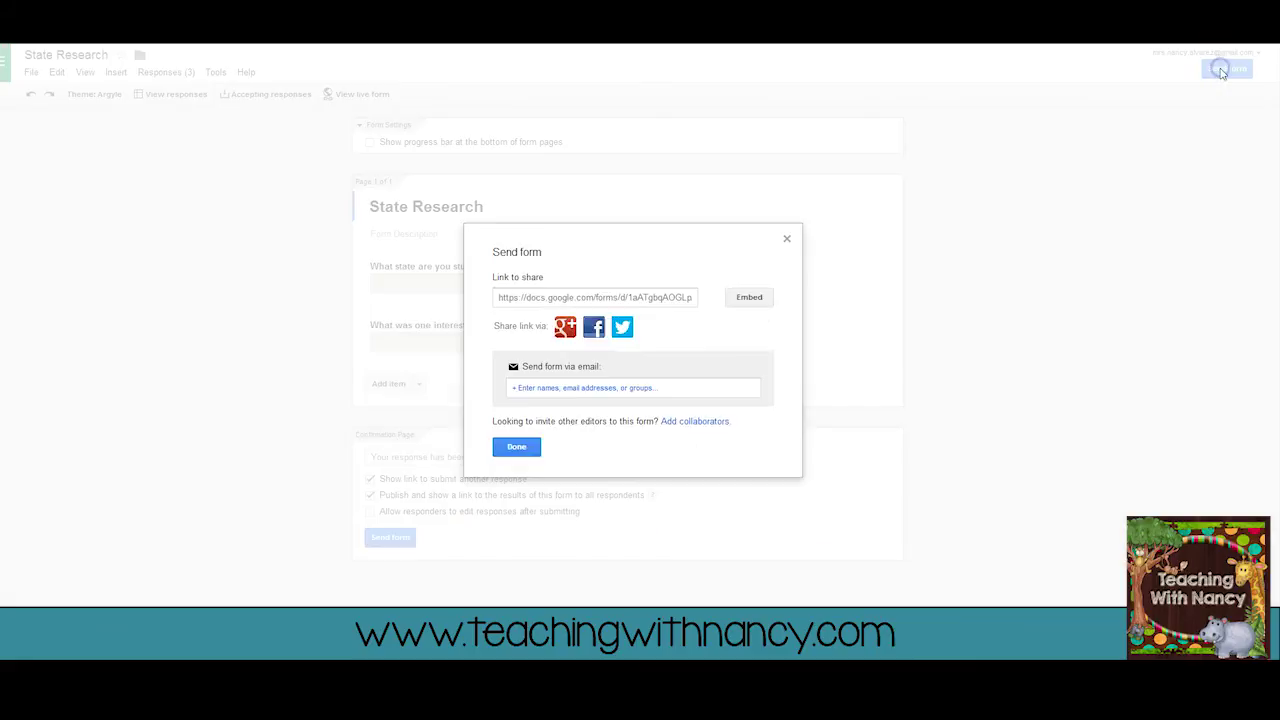
{"action": "left_click", "coordinate": [751, 298]}
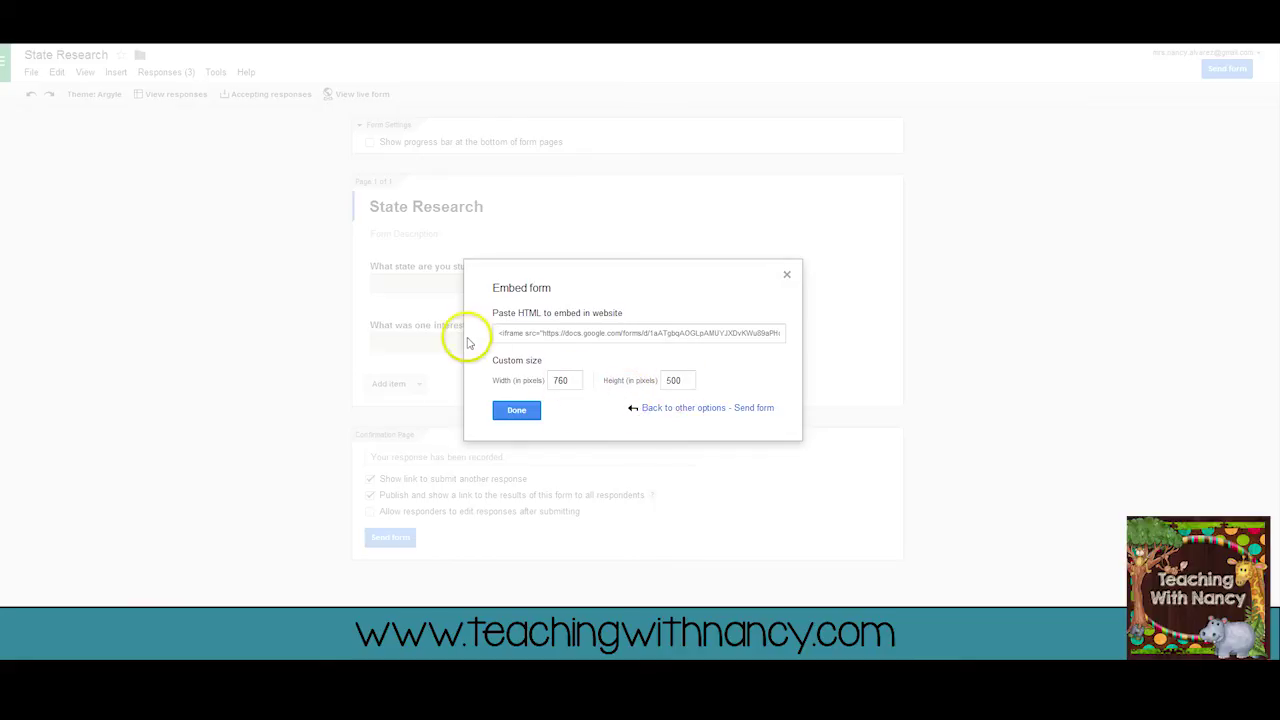
{"action": "left_click", "coordinate": [504, 332]}
{"action": "right_click", "coordinate": [505, 336]}
{"action": "left_click", "coordinate": [558, 396]}
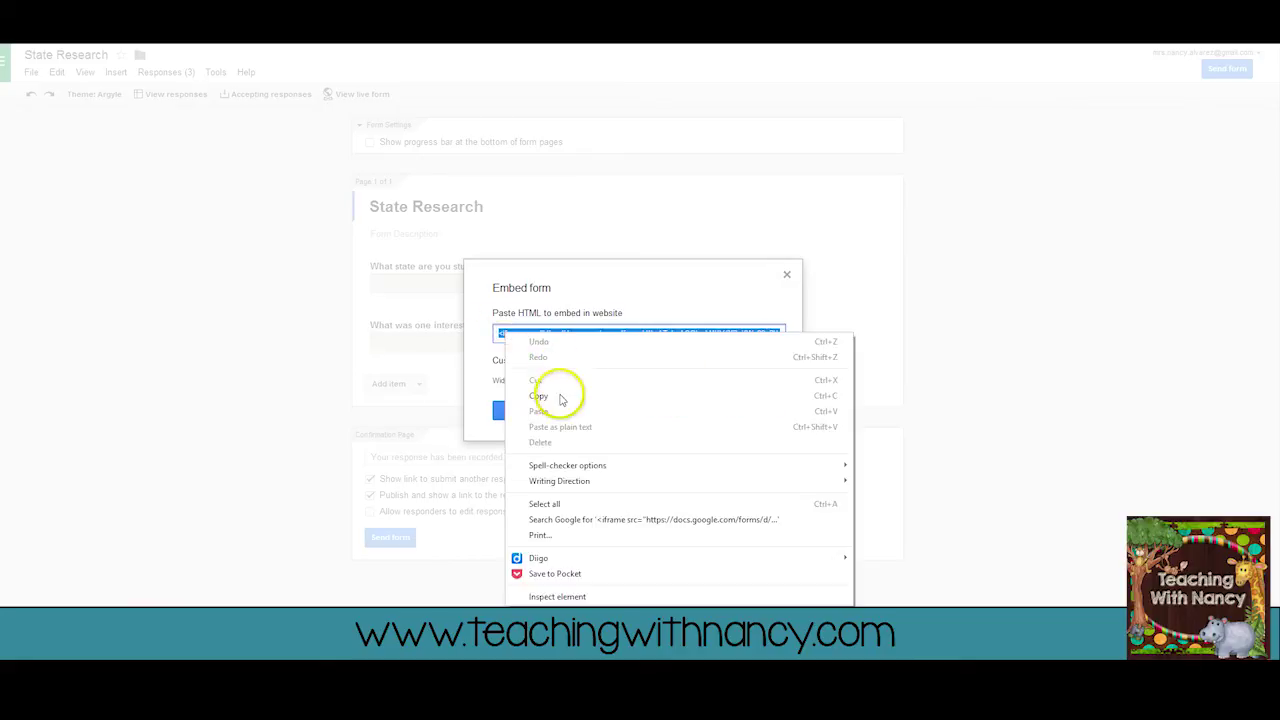
{"action": "left_click", "coordinate": [514, 409]}
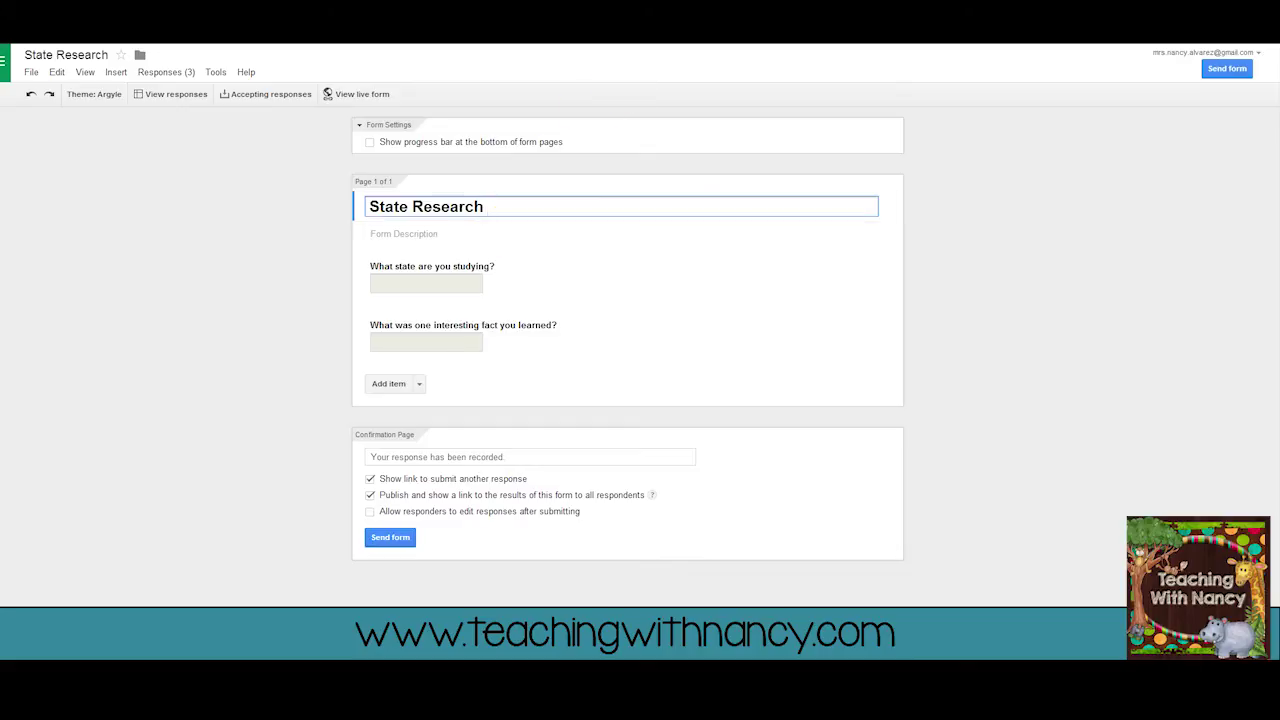
- Switch to the Survey page in Google Sites, replace its HTML with the copied form embed code, and save the page
{"action": "key", "text": "ctrl+Tab"}
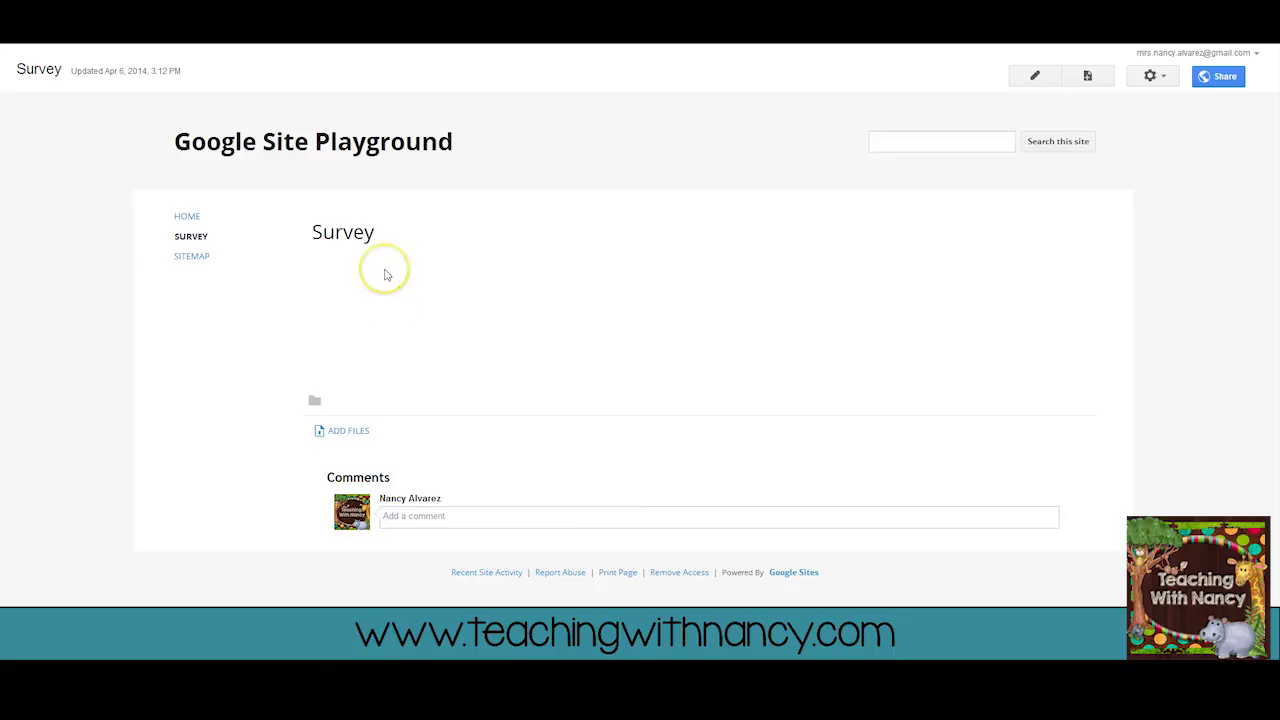
{"action": "left_click", "coordinate": [1035, 75]}
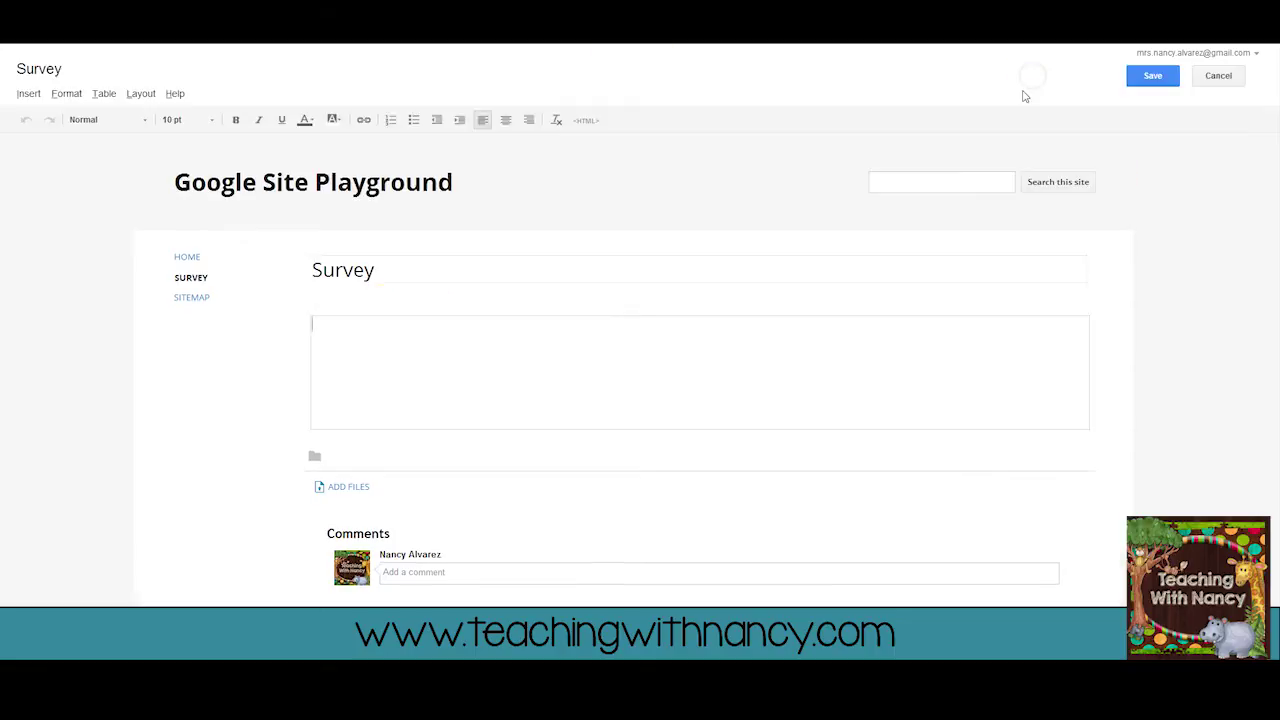
{"action": "left_click", "coordinate": [588, 122]}
{"action": "left_click_drag", "start_coordinate": [206, 309], "coordinate": [117, 250]}
{"action": "right_click", "coordinate": [118, 251]}
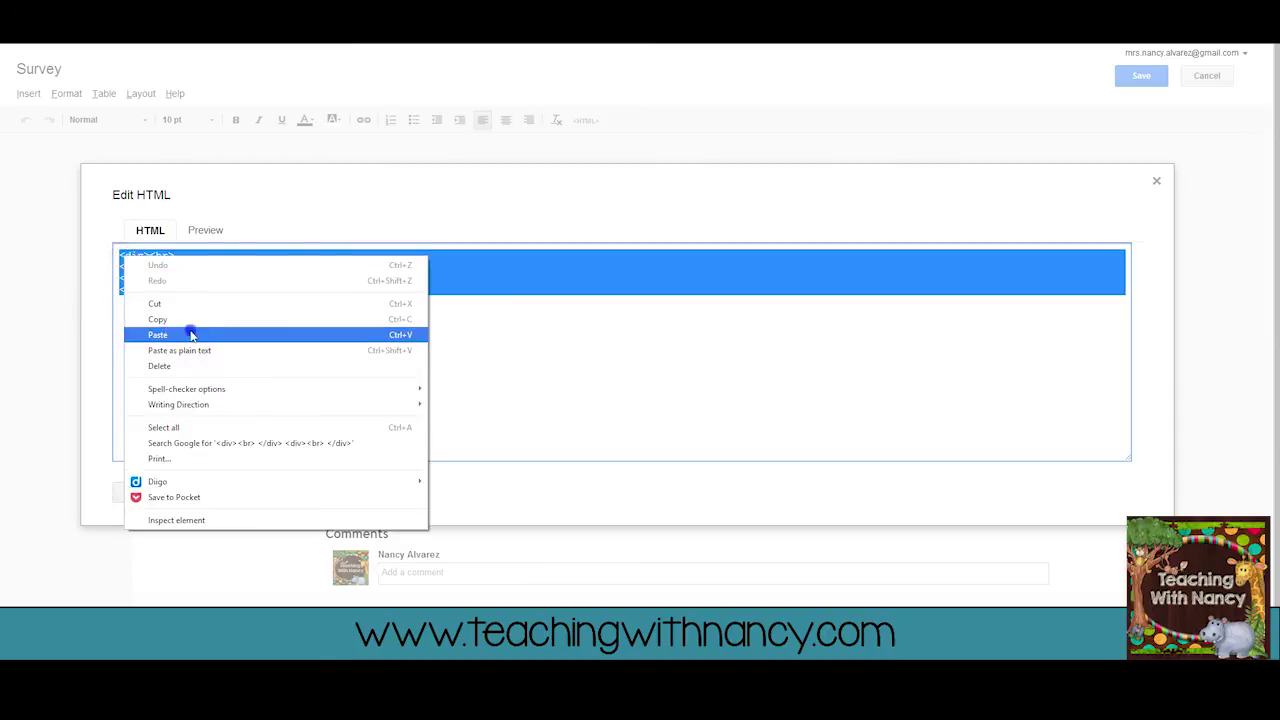
{"action": "left_click", "coordinate": [190, 331]}
{"action": "left_click", "coordinate": [140, 492]}
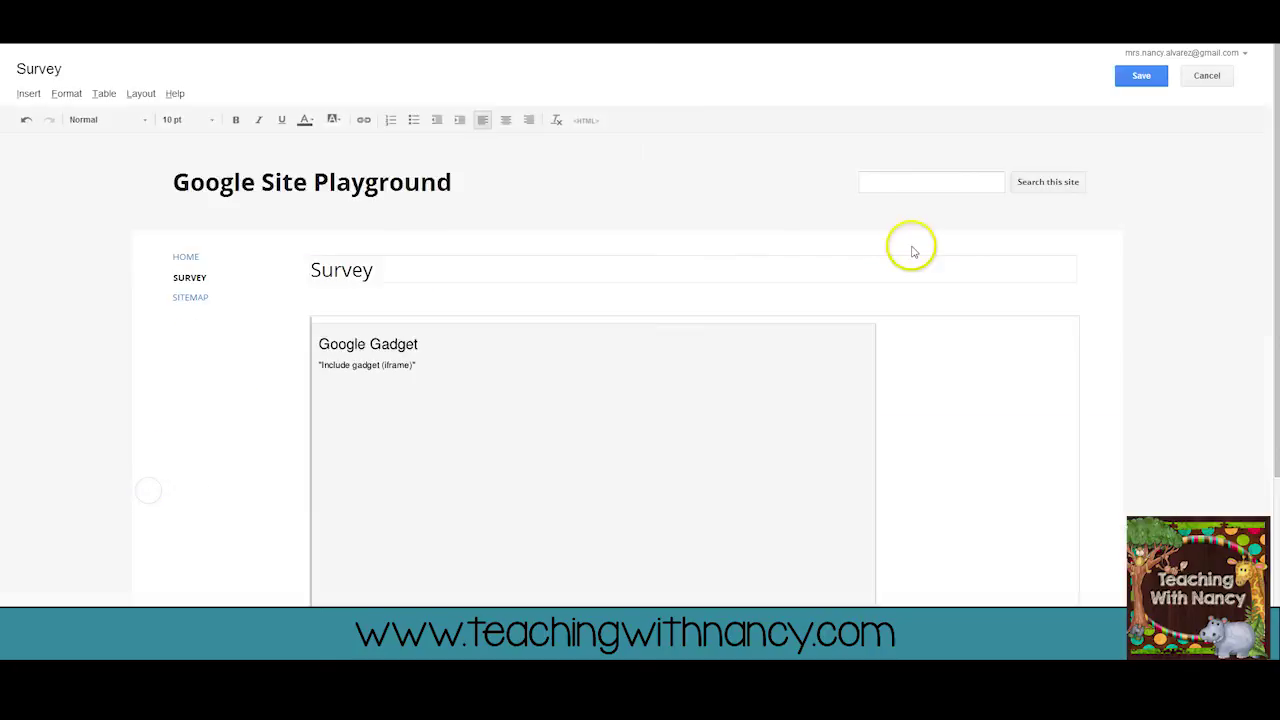
{"action": "left_click", "coordinate": [1148, 79]}
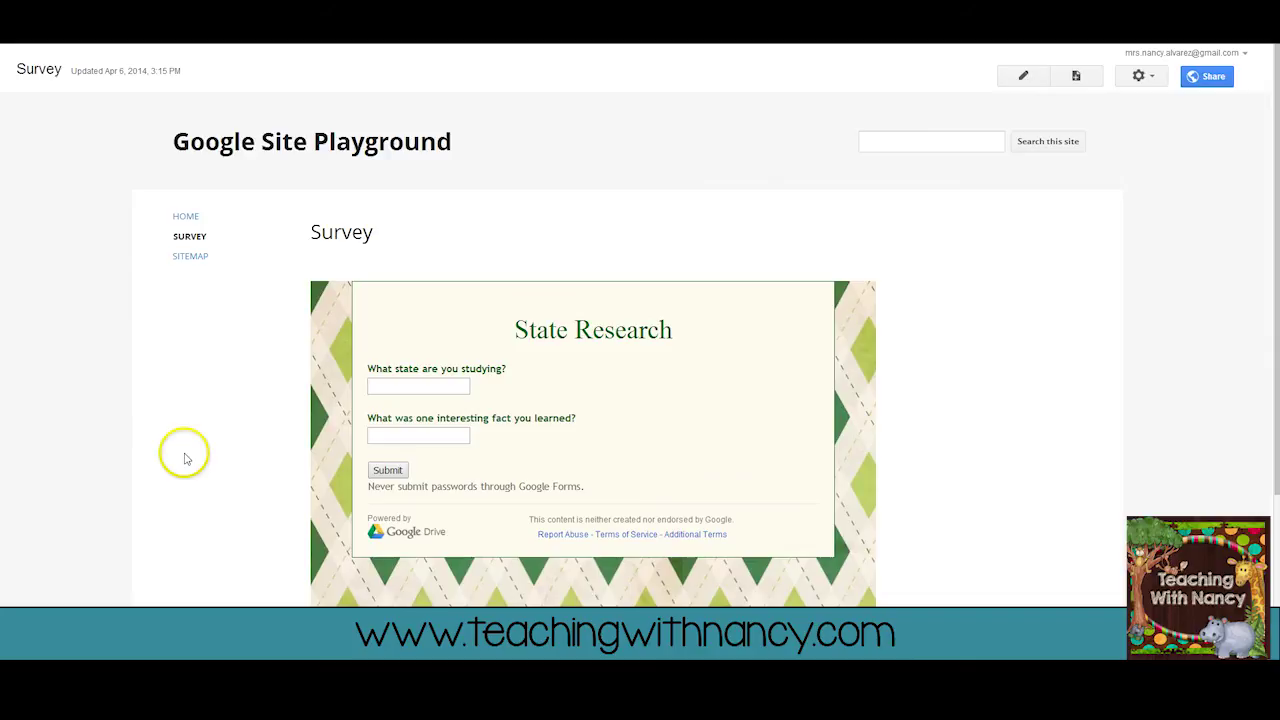
{"action": "scroll", "coordinate": [207, 458], "scroll_direction": "down", "scroll_amount": 1}
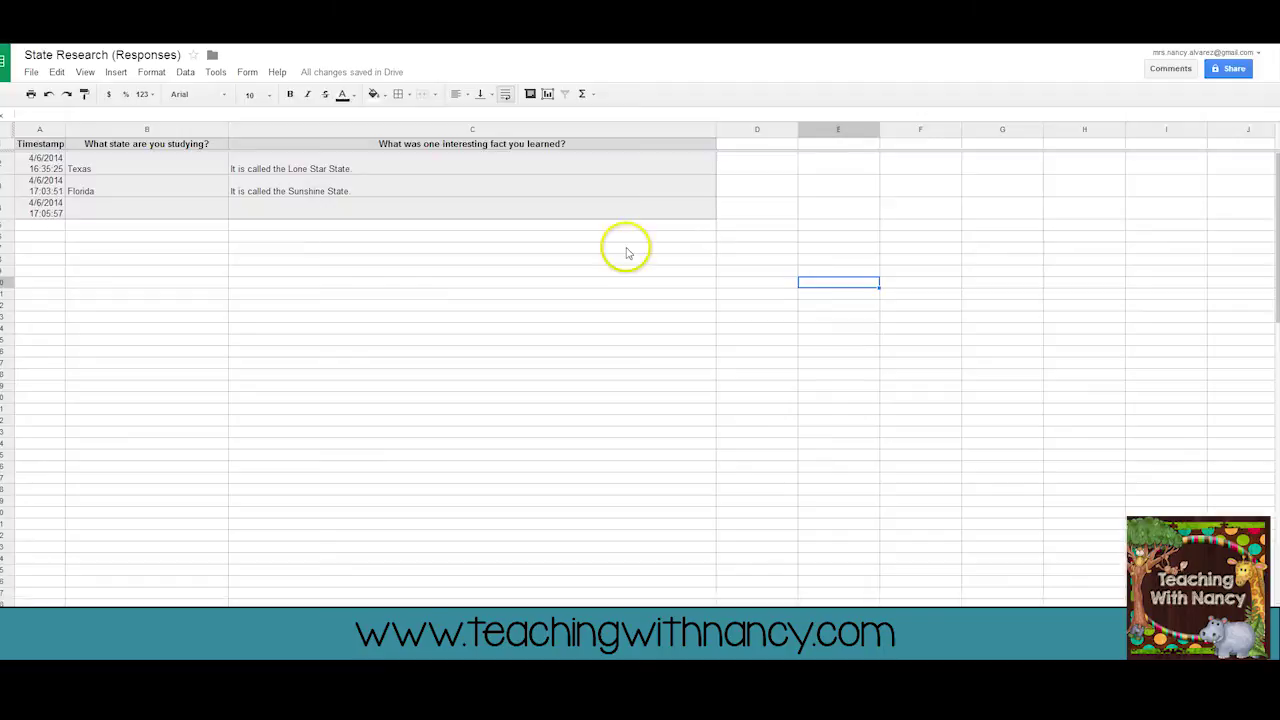
- In the State Research (Responses) spreadsheet, hide the Timestamp column
{"action": "left_click", "coordinate": [589, 261]}
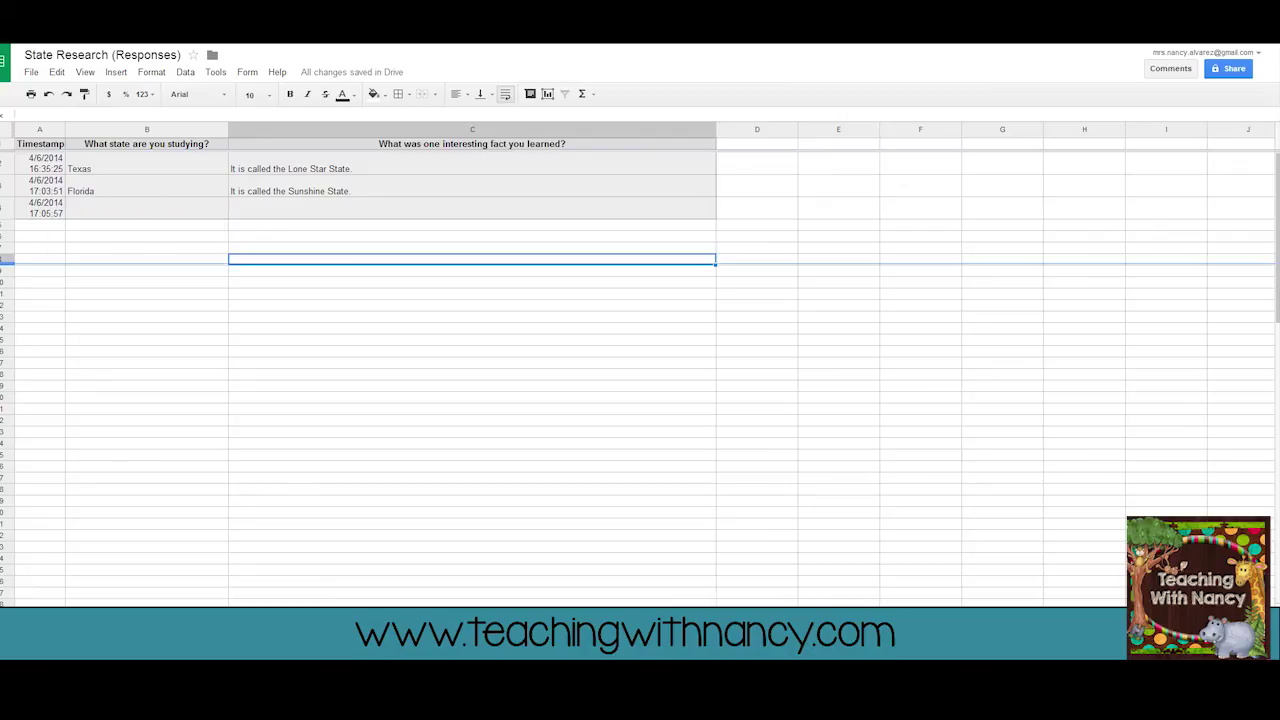
{"action": "left_click", "coordinate": [58, 131]}
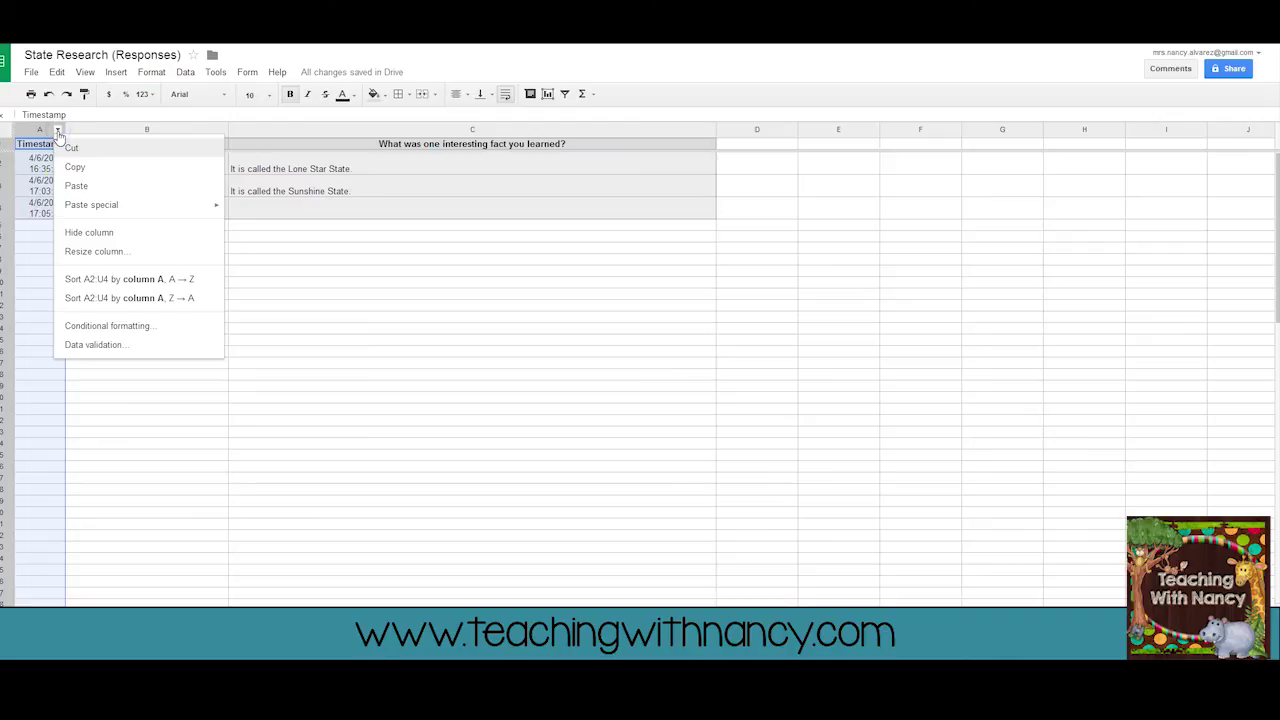
{"action": "left_click", "coordinate": [91, 233]}
{"action": "left_click", "coordinate": [340, 257]}
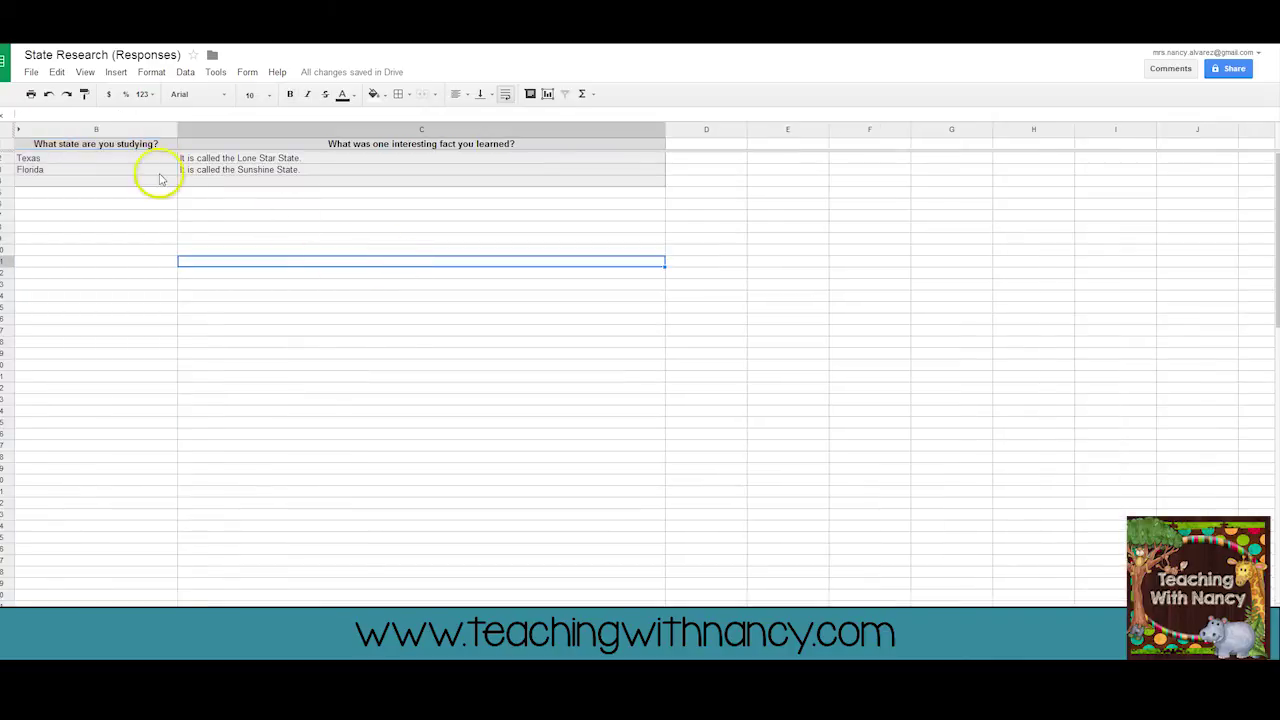
- Set web publishing of the spreadsheet to the Form Responses sheet only and republish it
{"action": "left_click", "coordinate": [31, 73]}
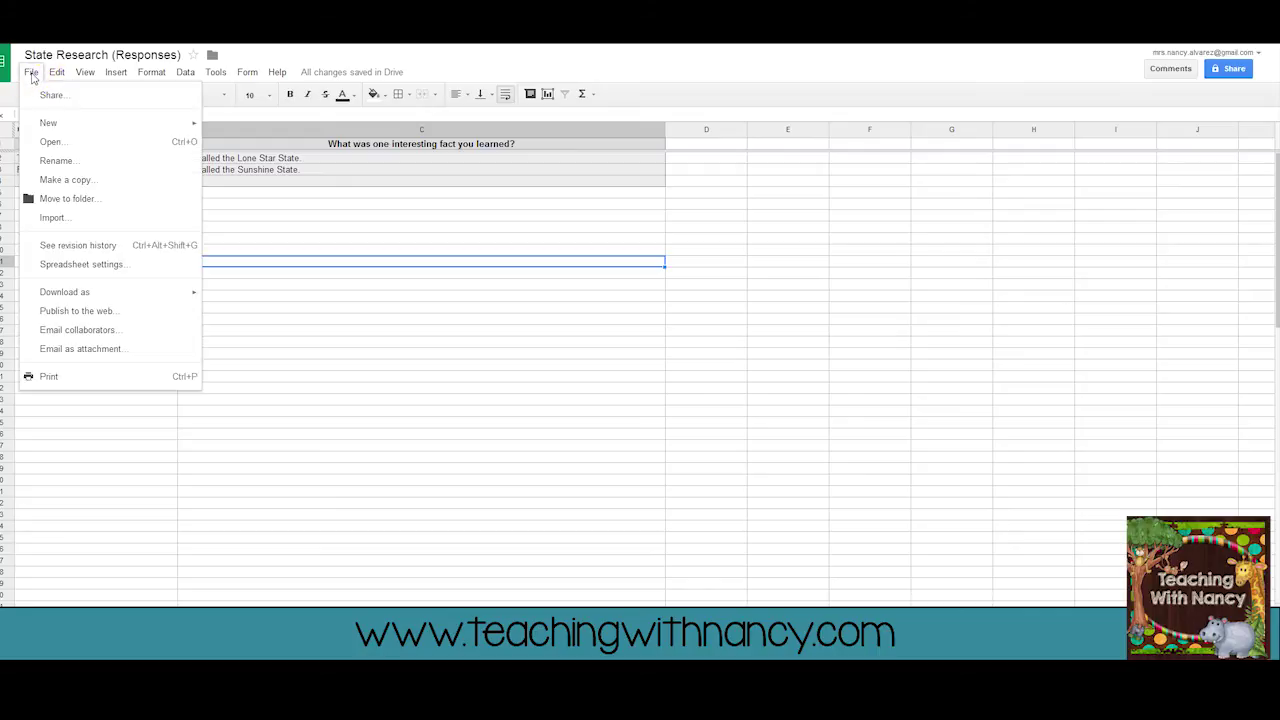
{"action": "left_click", "coordinate": [91, 312]}
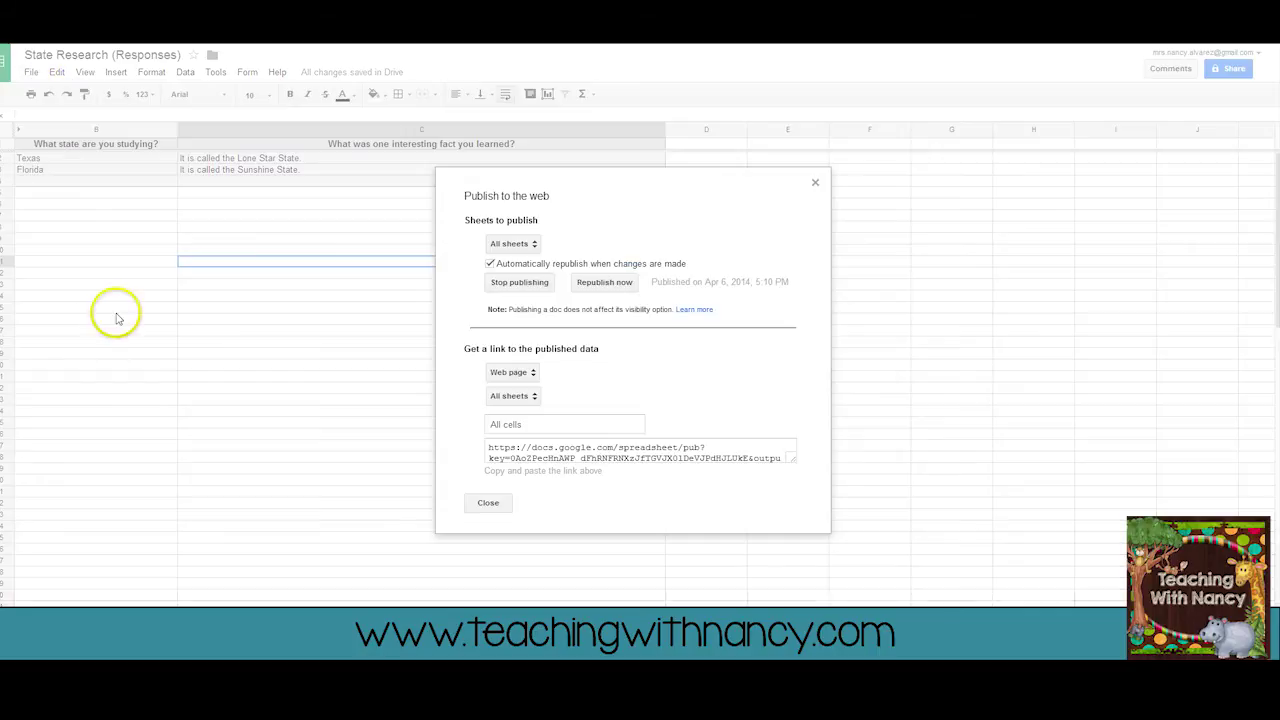
{"action": "left_click", "coordinate": [536, 246]}
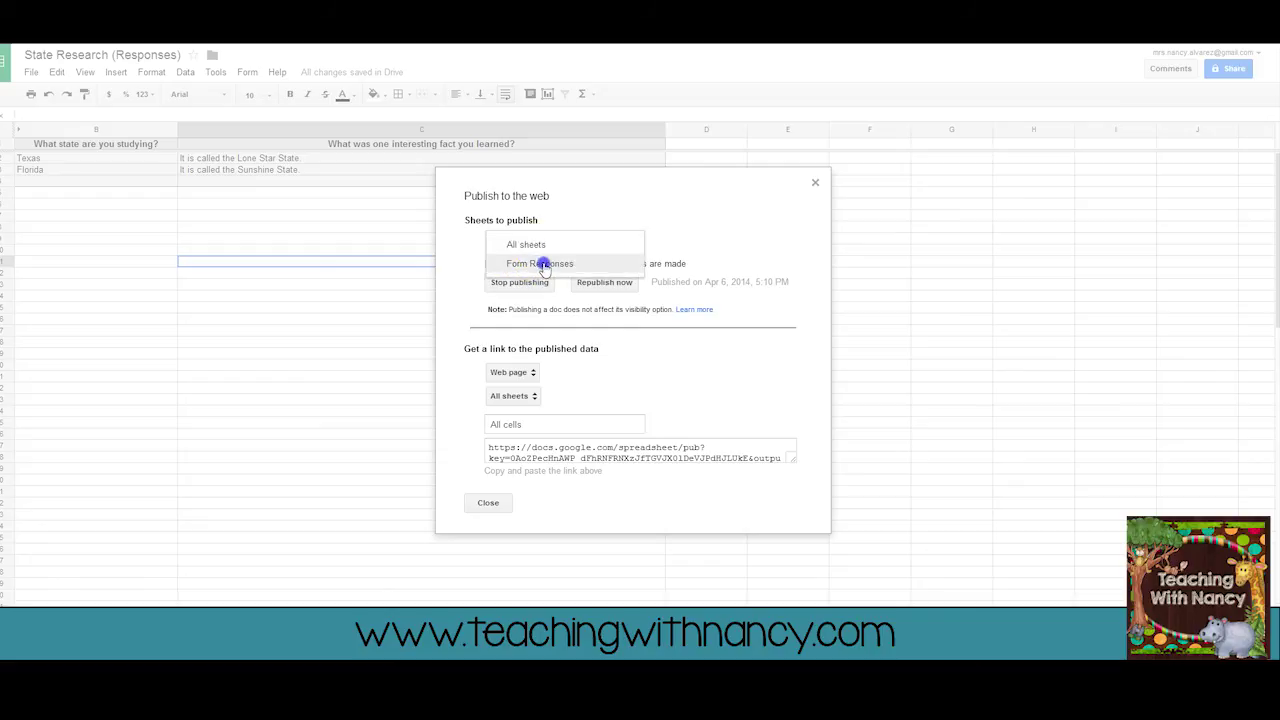
{"action": "left_click", "coordinate": [543, 263]}
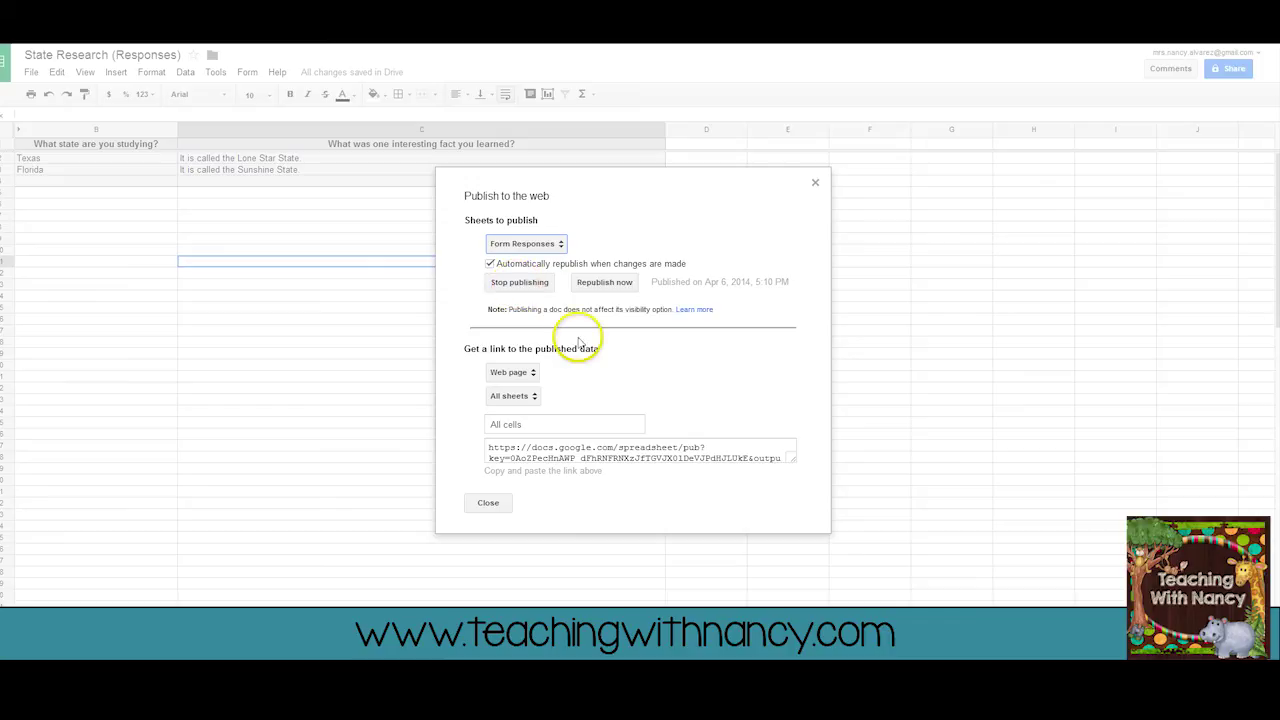
{"action": "left_click", "coordinate": [600, 284]}
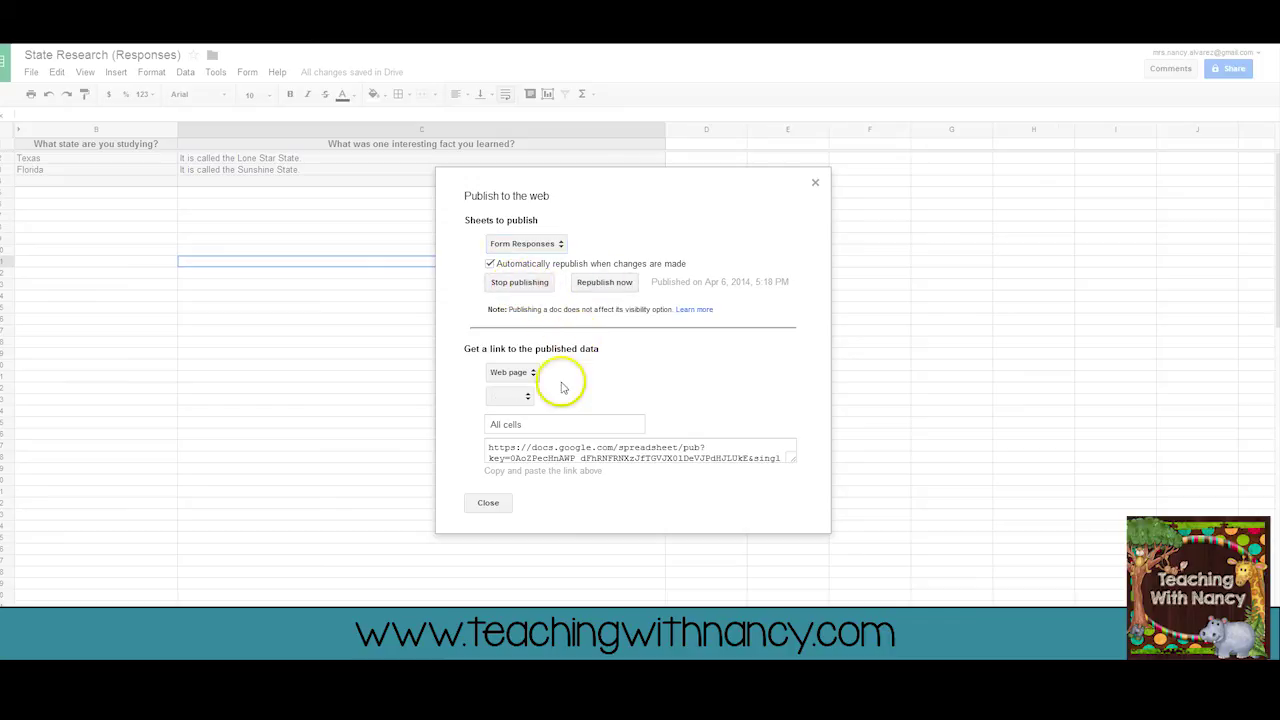
- Choose HTML to embed in a page as the published data's link format, copy the whole embed code, and close the dialog
{"action": "left_click", "coordinate": [530, 375]}
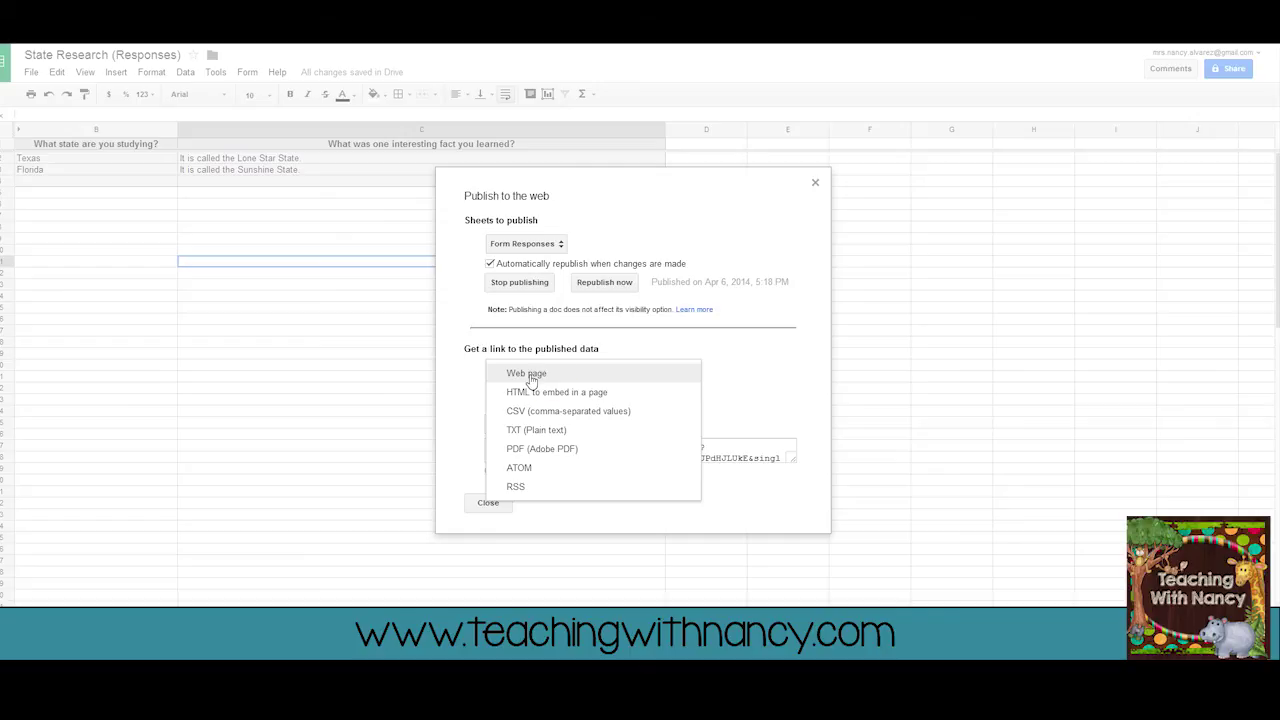
{"action": "left_click", "coordinate": [598, 393]}
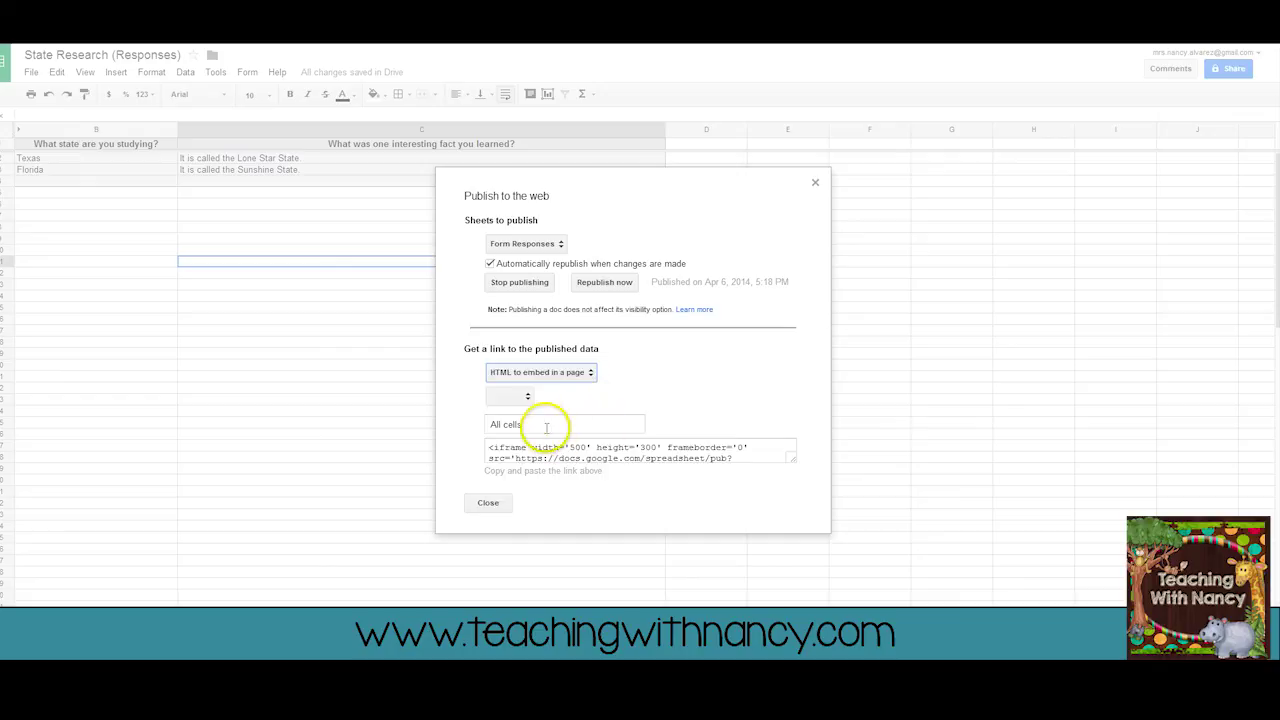
{"action": "left_click", "coordinate": [527, 397]}
{"action": "left_click", "coordinate": [631, 396]}
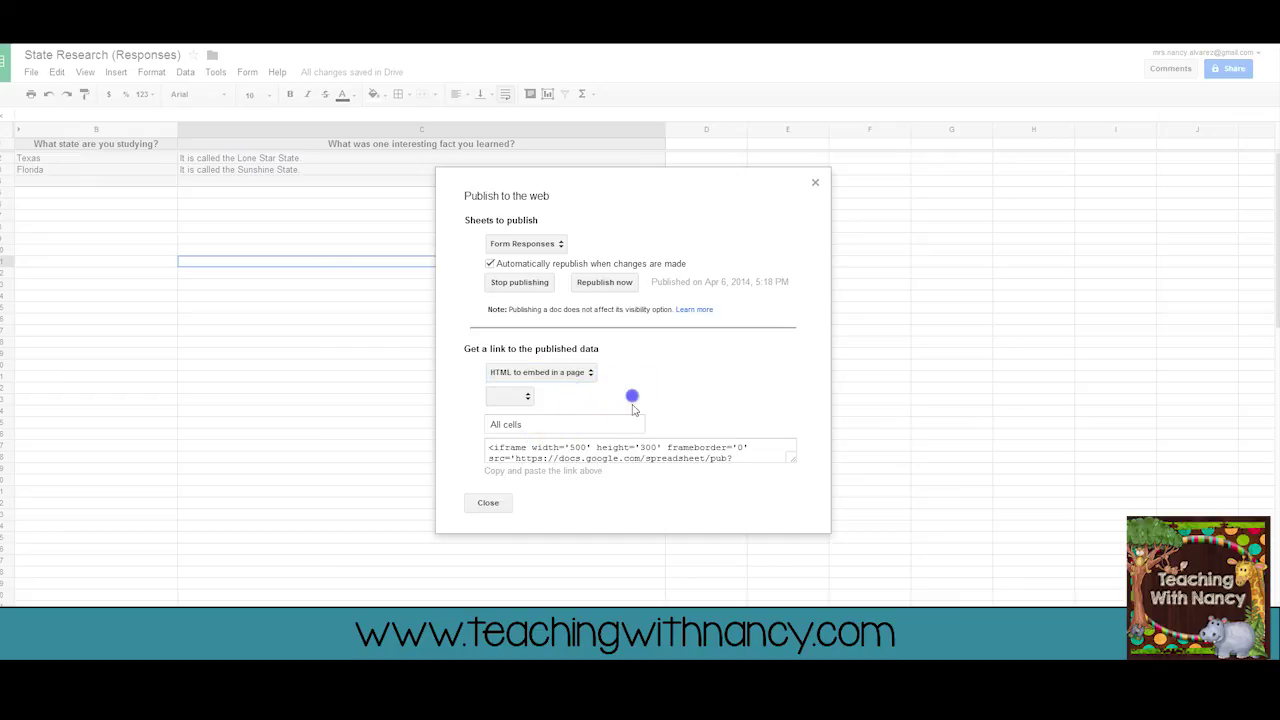
{"action": "left_click_drag", "start_coordinate": [490, 447], "coordinate": [760, 468]}
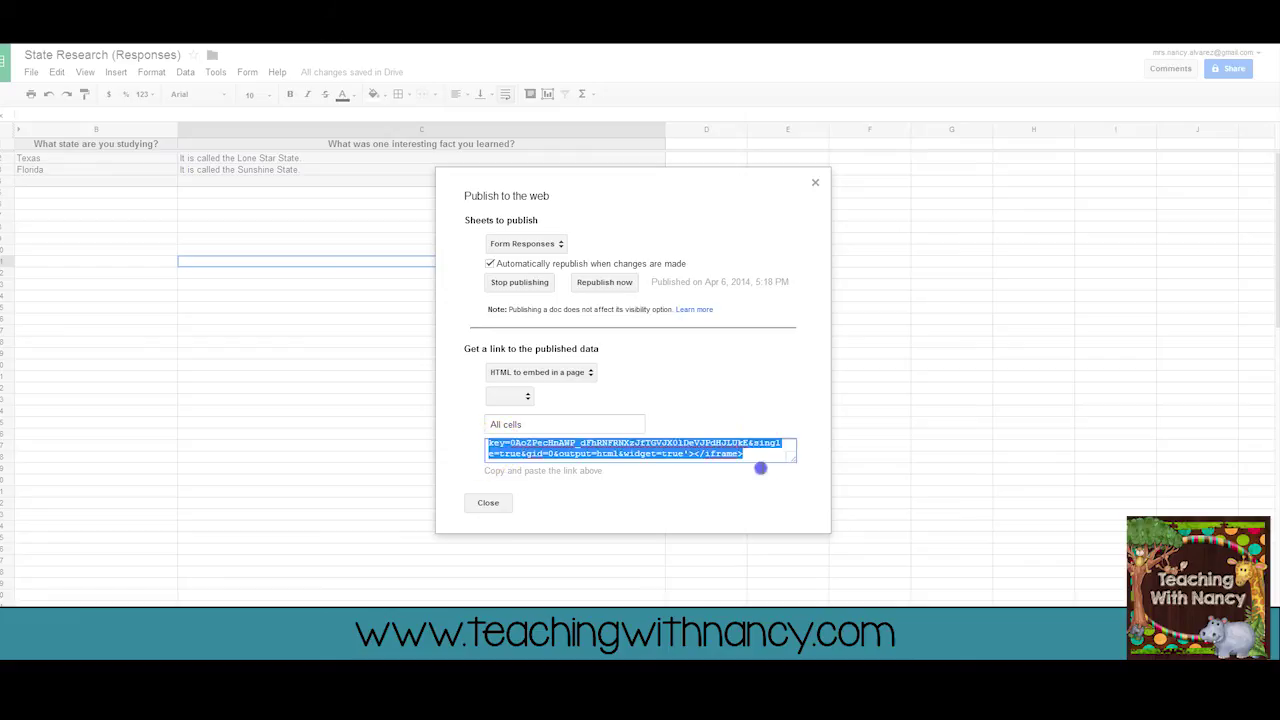
{"action": "right_click", "coordinate": [712, 450]}
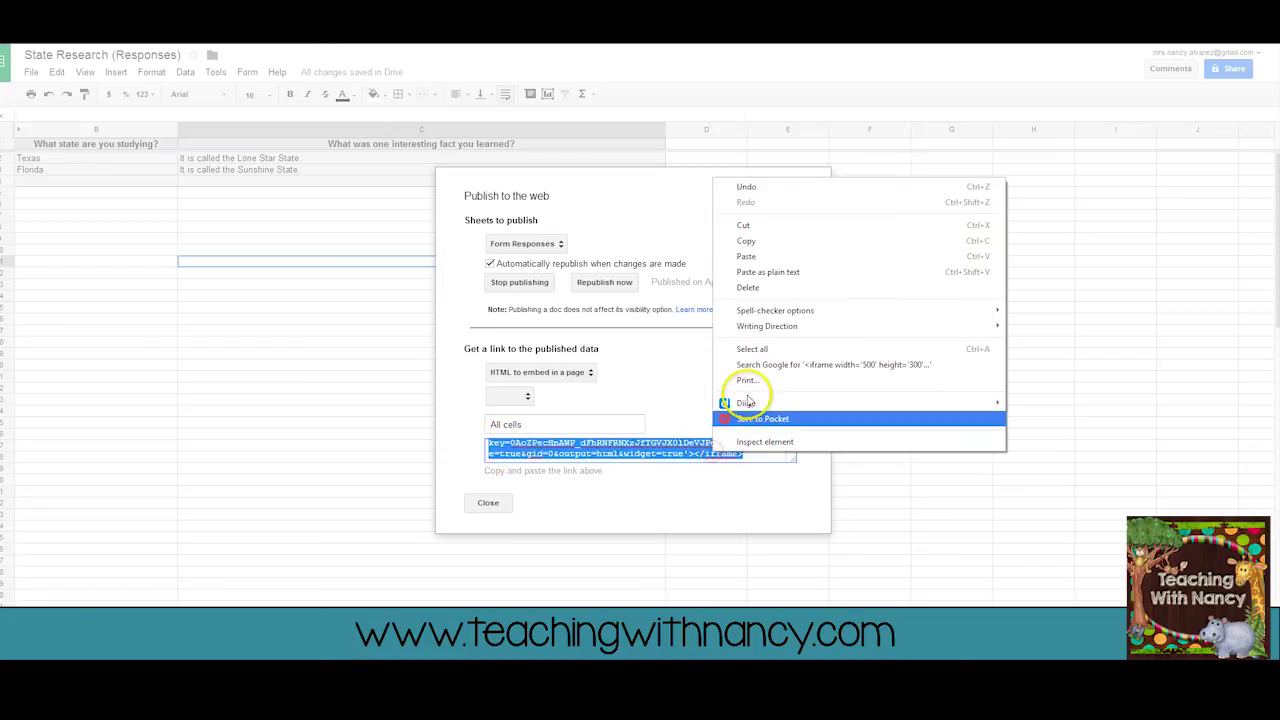
{"action": "left_click", "coordinate": [746, 244]}
{"action": "left_click", "coordinate": [487, 503]}
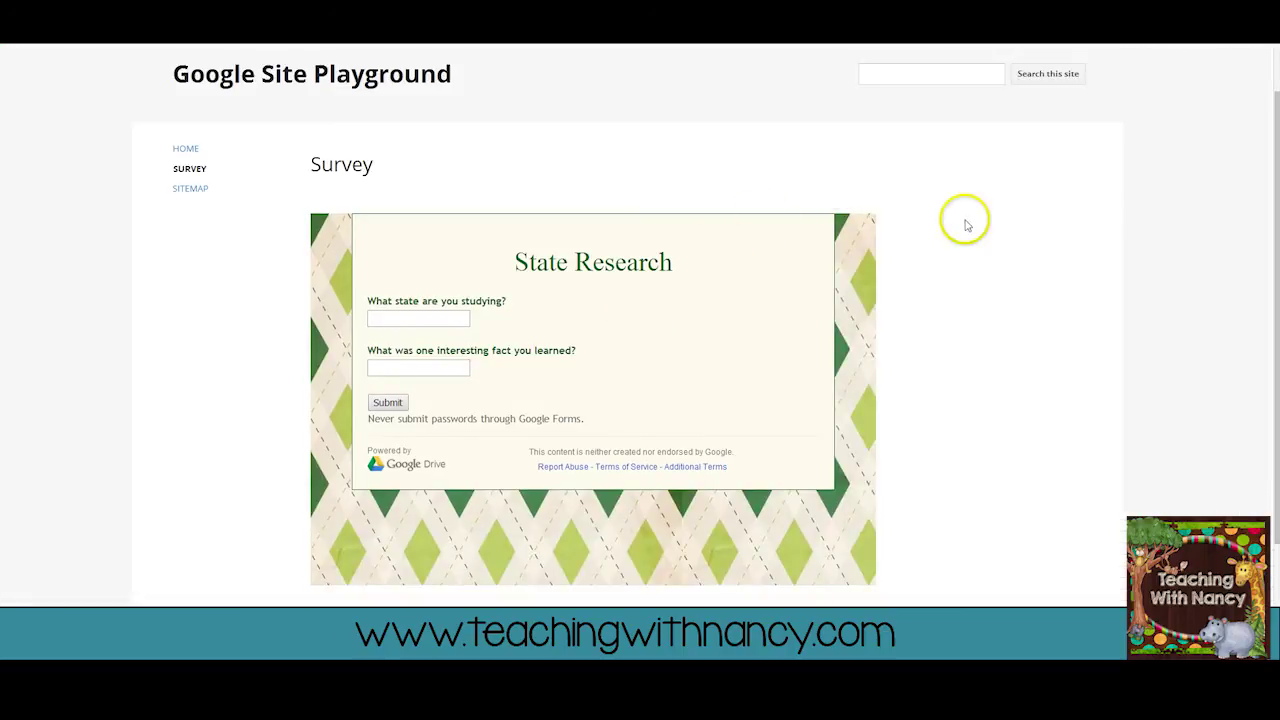
- On the Google Sites Survey page, paste the spreadsheet embed code below the form's existing HTML, update it, and save the page
{"action": "scroll", "coordinate": [990, 210], "scroll_direction": "up", "scroll_amount": 1}
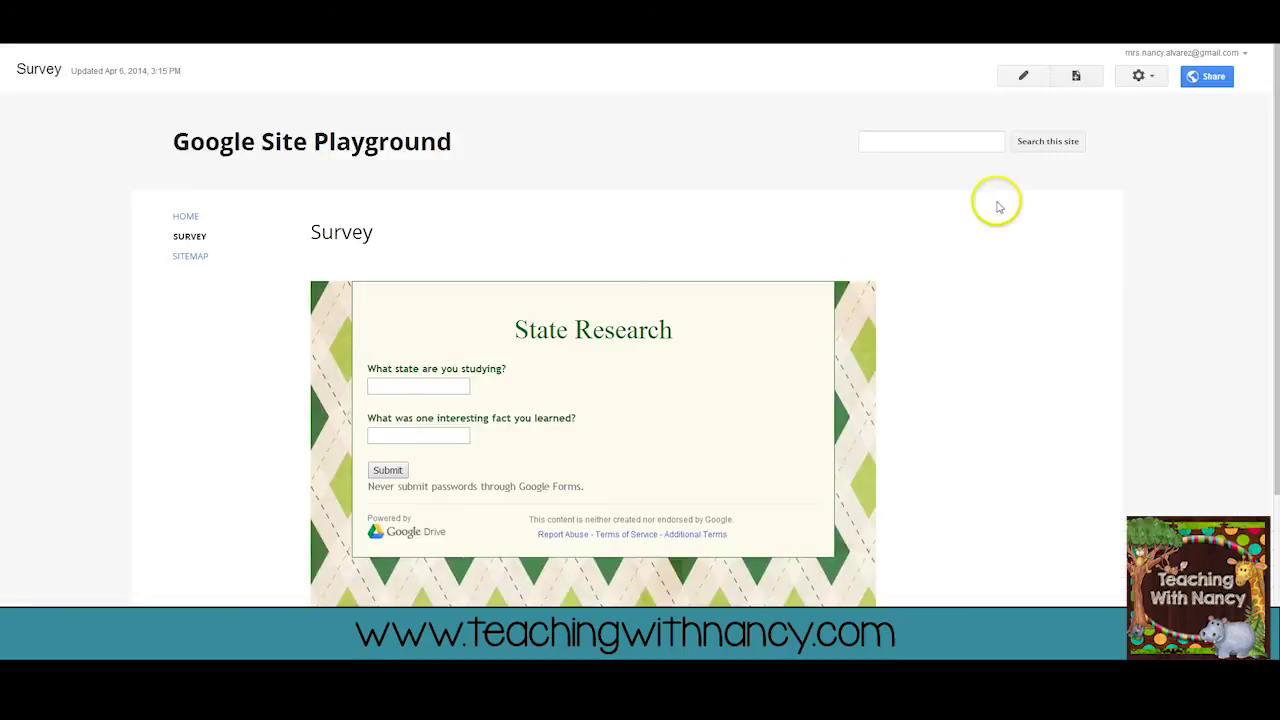
{"action": "left_click", "coordinate": [1023, 78]}
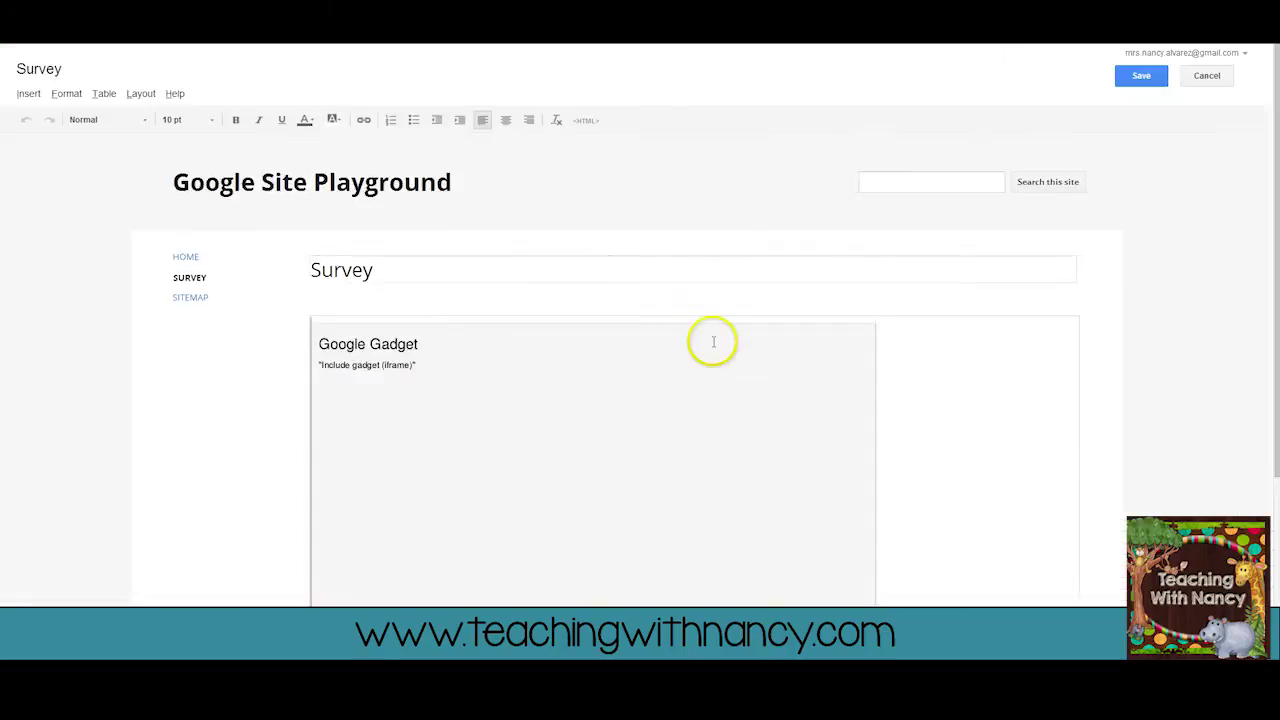
{"action": "scroll", "coordinate": [713, 342], "scroll_direction": "down", "scroll_amount": 5}
{"action": "scroll", "coordinate": [544, 380], "scroll_direction": "up", "scroll_amount": 3}
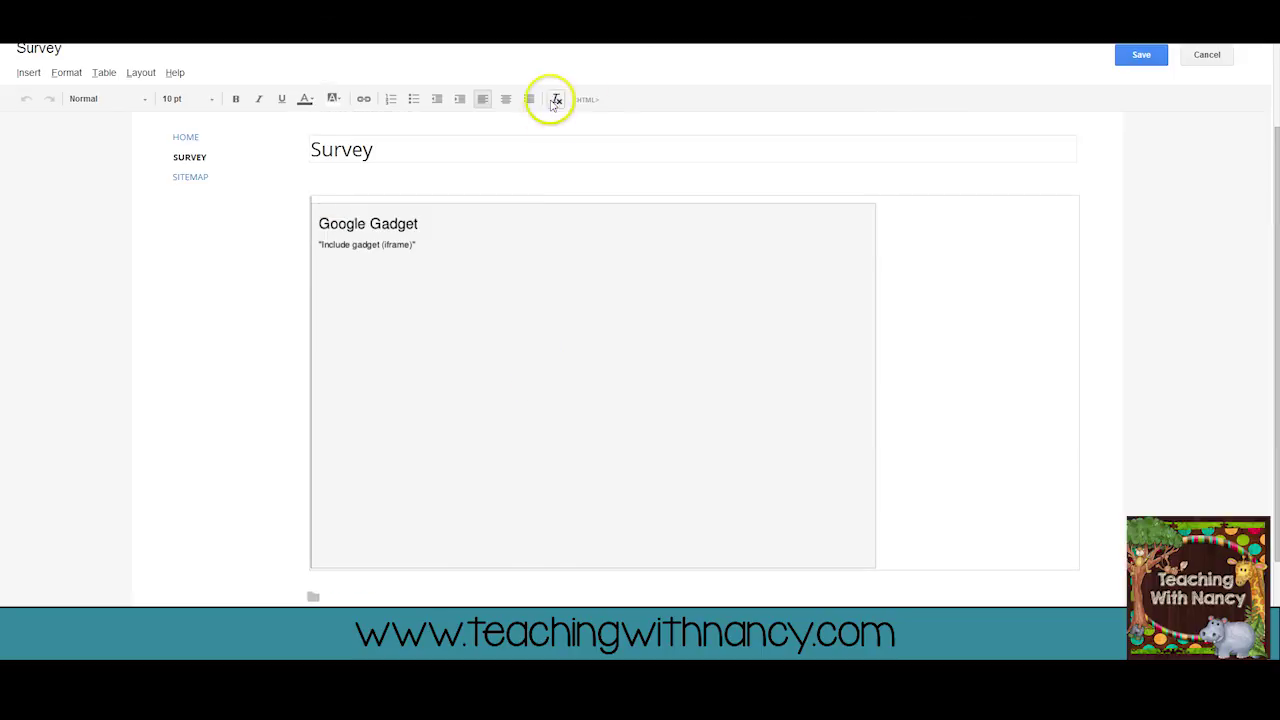
{"action": "left_click", "coordinate": [588, 100]}
{"action": "left_click", "coordinate": [236, 416]}
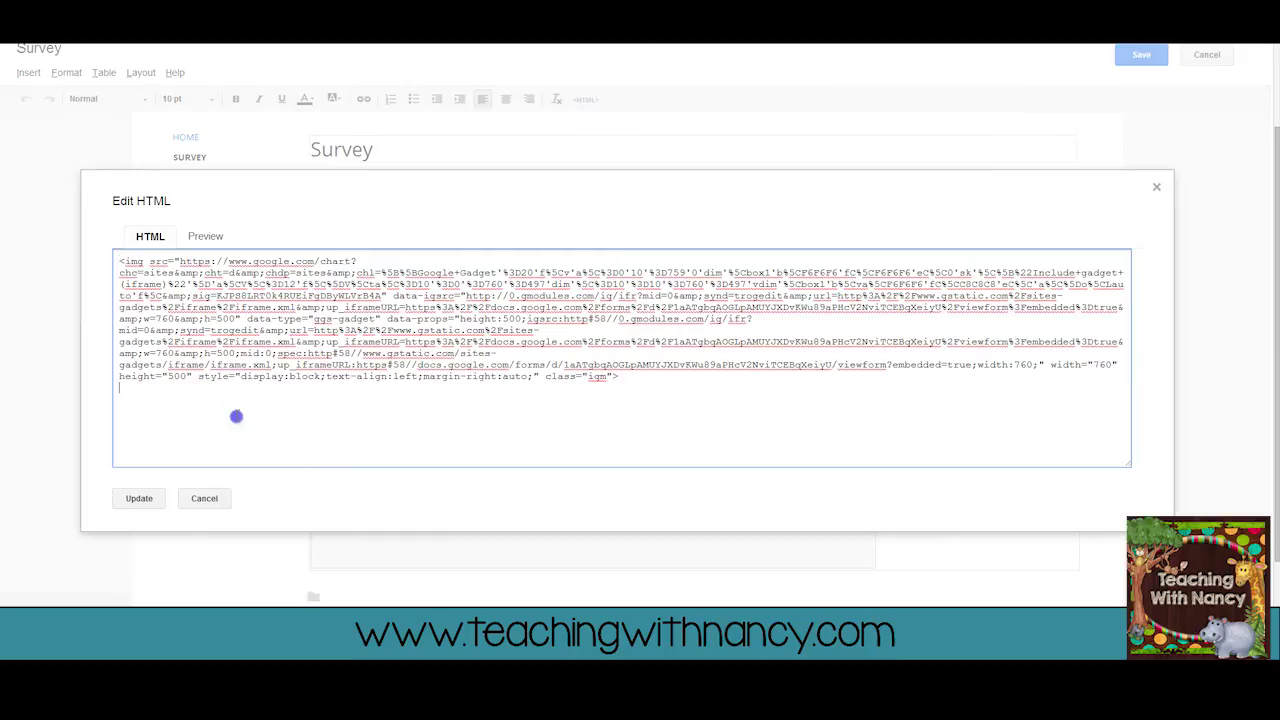
{"action": "right_click", "coordinate": [236, 411]}
{"action": "left_click", "coordinate": [272, 489]}
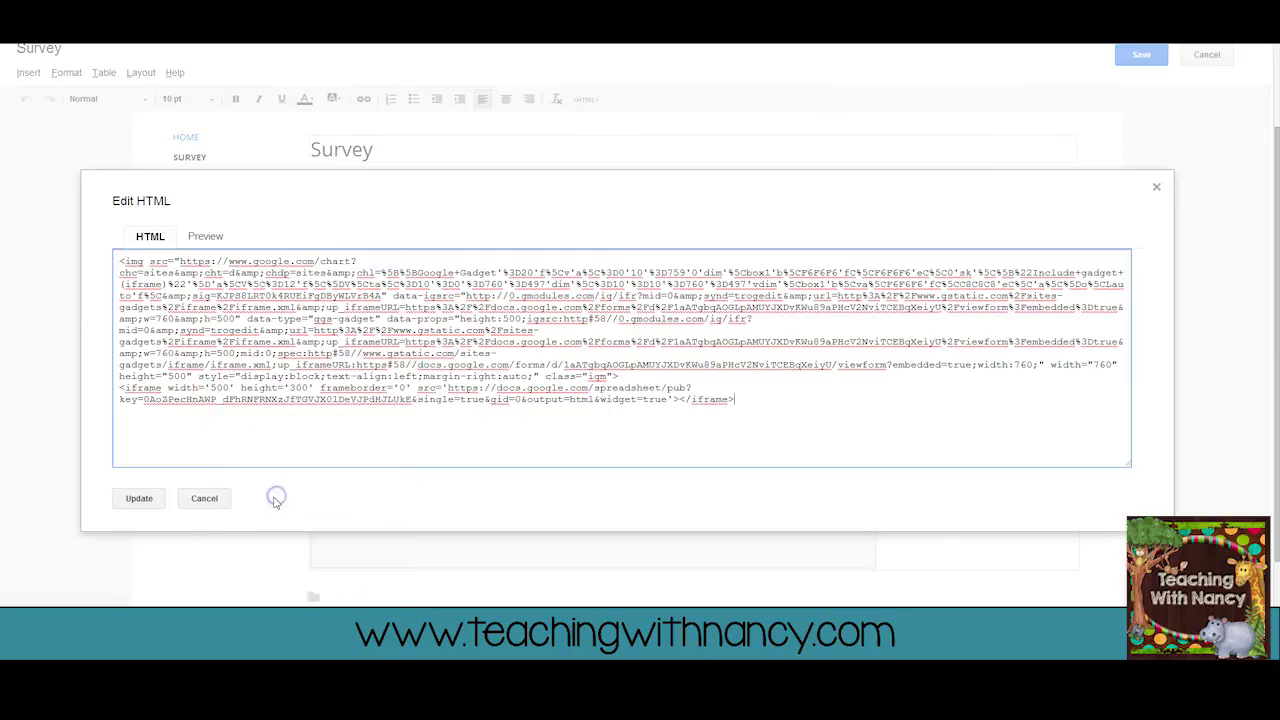
{"action": "left_click", "coordinate": [139, 498]}
{"action": "scroll", "coordinate": [649, 371], "scroll_direction": "down", "scroll_amount": 2}
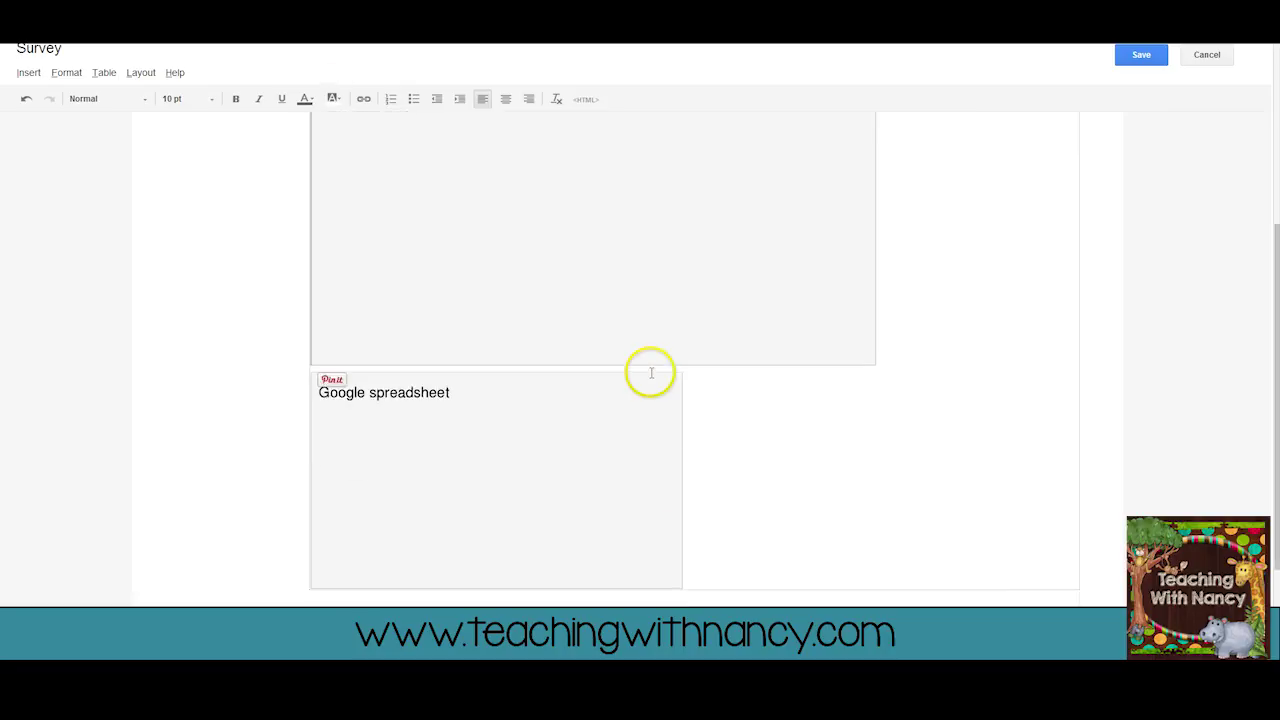
{"action": "left_click", "coordinate": [1141, 55]}
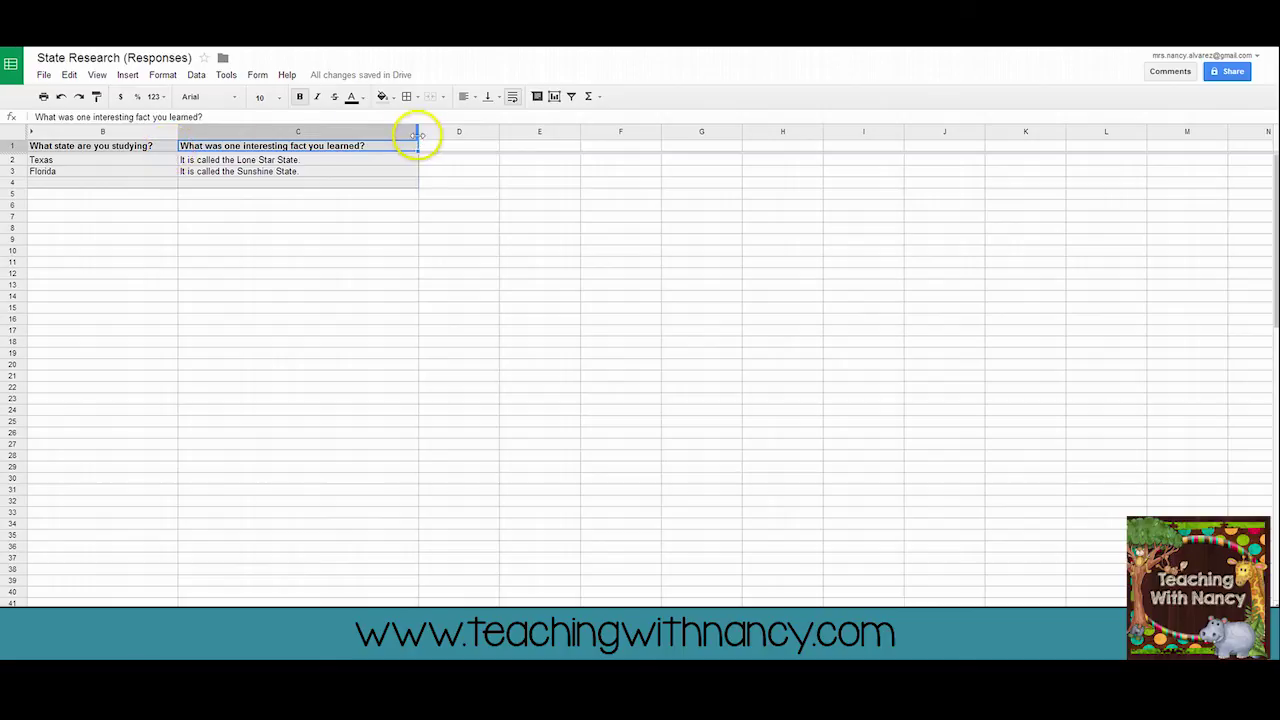
- Slightly widen column C, "What was one interesting fact you learned?", in the State Research (Responses) spreadsheet
{"action": "mouse_move", "coordinate": [418, 134]}
{"action": "left_mouse_down"}
{"action": "mouse_move", "coordinate": [443, 134]}
{"action": "mouse_move", "coordinate": [420, 134]}
{"action": "mouse_move", "coordinate": [442, 146]}
{"action": "mouse_move", "coordinate": [417, 140]}
{"action": "mouse_move", "coordinate": [434, 140]}
{"action": "left_mouse_up"}
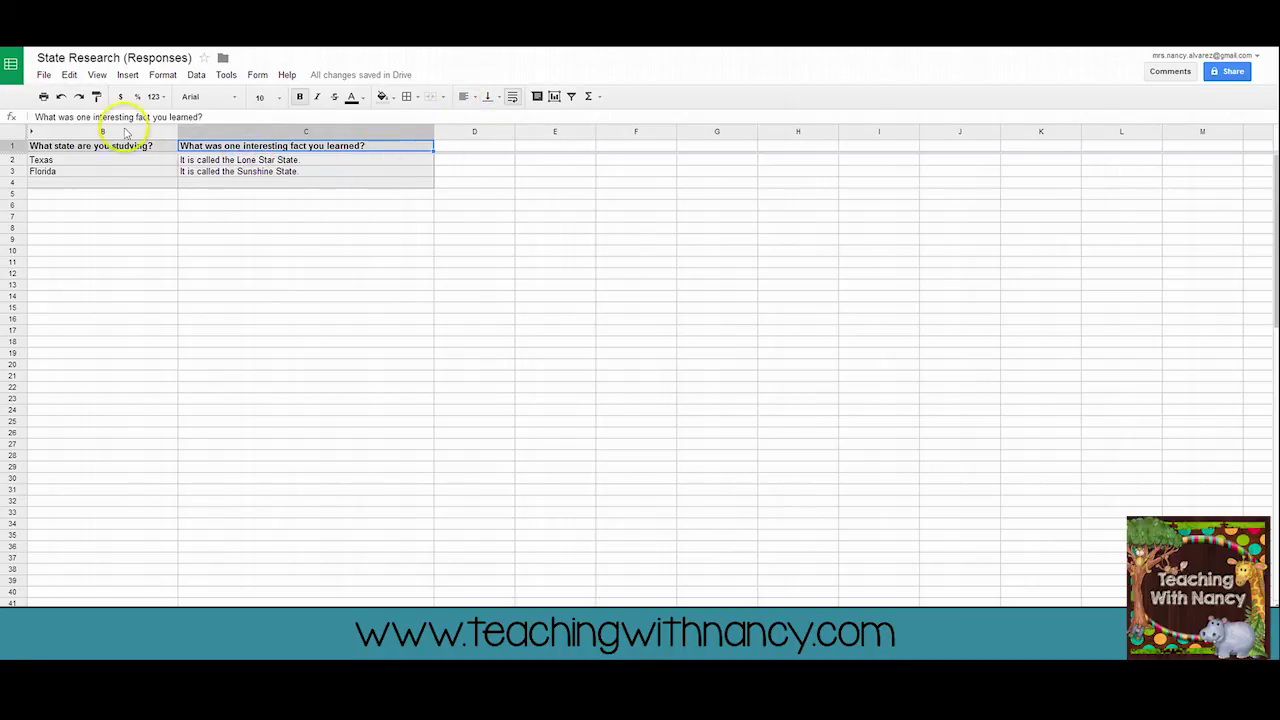
- In the spreadsheet's web publishing settings, choose HTML to embed in a page as the link format and set the embed code's iframe width to 760
{"action": "left_click", "coordinate": [44, 76]}
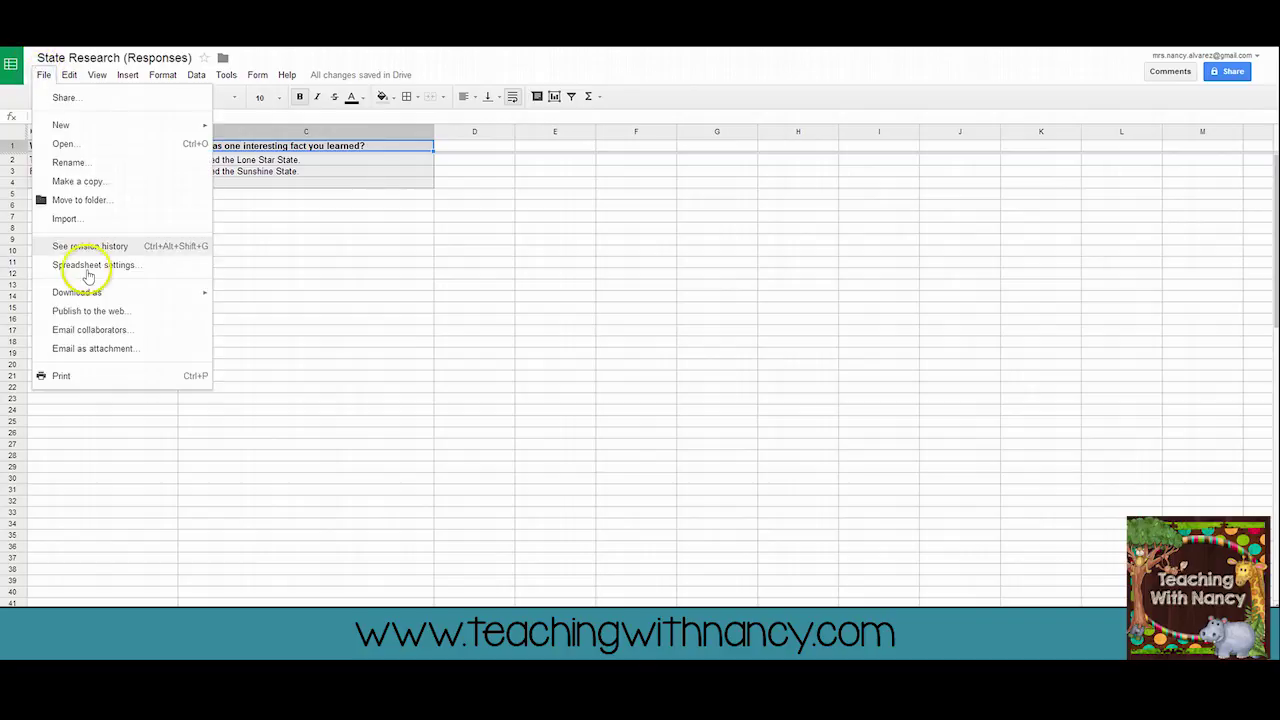
{"action": "left_click", "coordinate": [96, 314]}
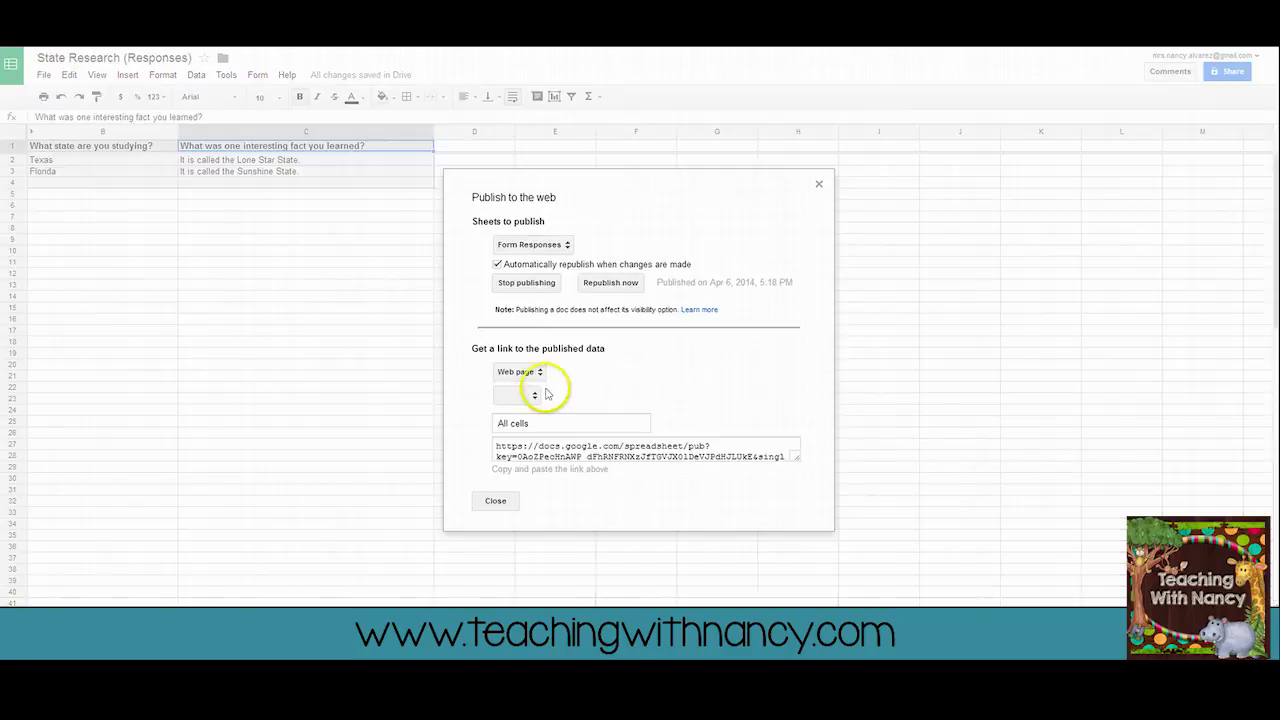
{"action": "left_click", "coordinate": [539, 375]}
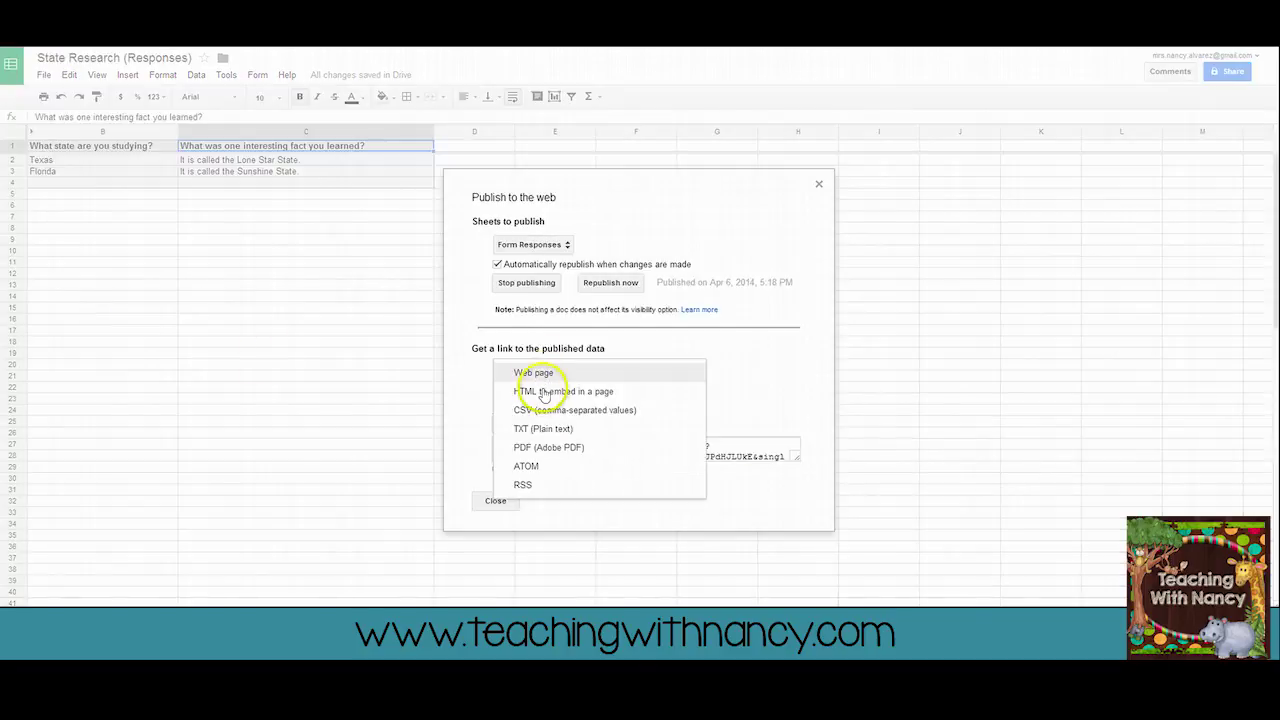
{"action": "left_click", "coordinate": [546, 391]}
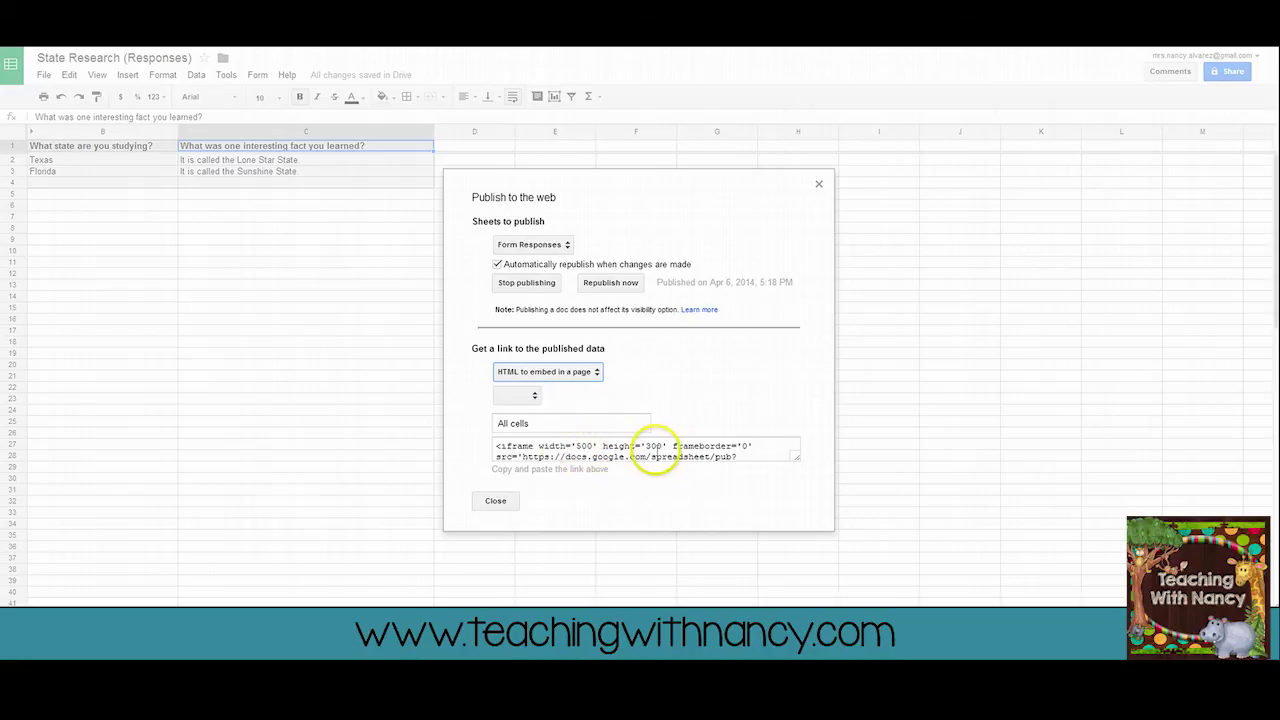
{"action": "left_click_drag", "start_coordinate": [497, 447], "coordinate": [777, 433]}
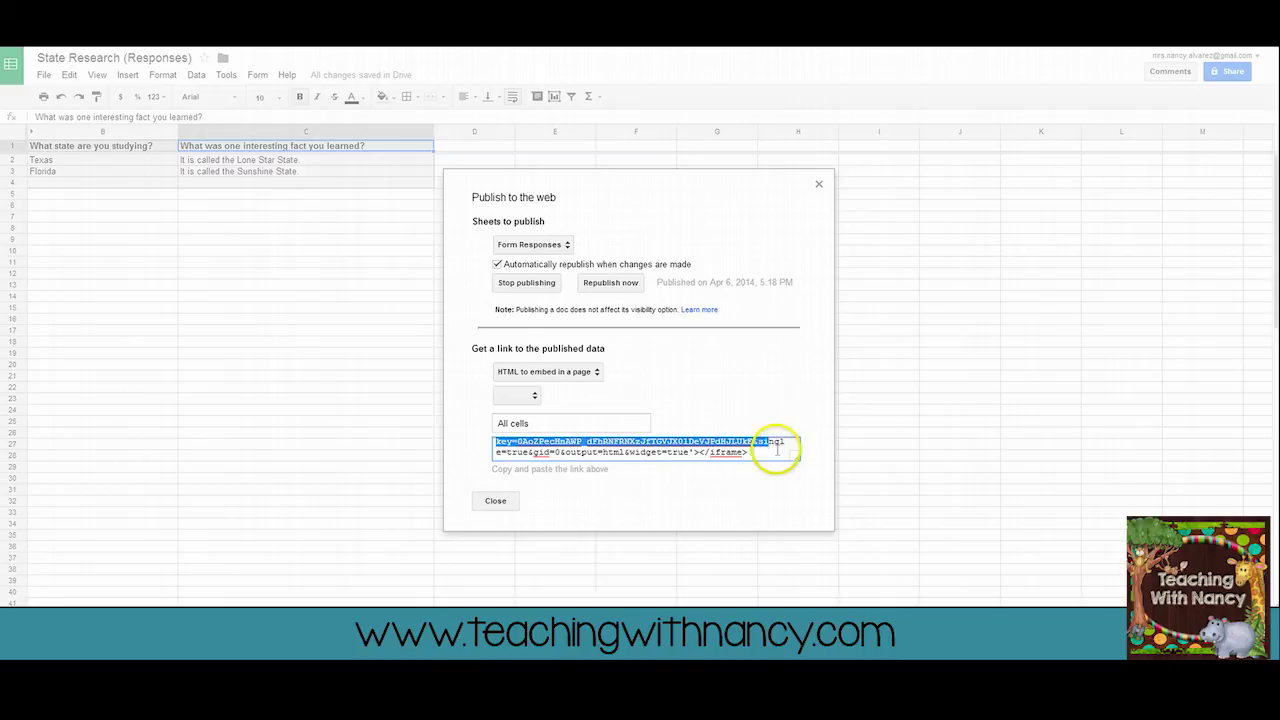
{"action": "left_click", "coordinate": [777, 451]}
{"action": "scroll", "coordinate": [690, 449], "scroll_direction": "up", "scroll_amount": 1}
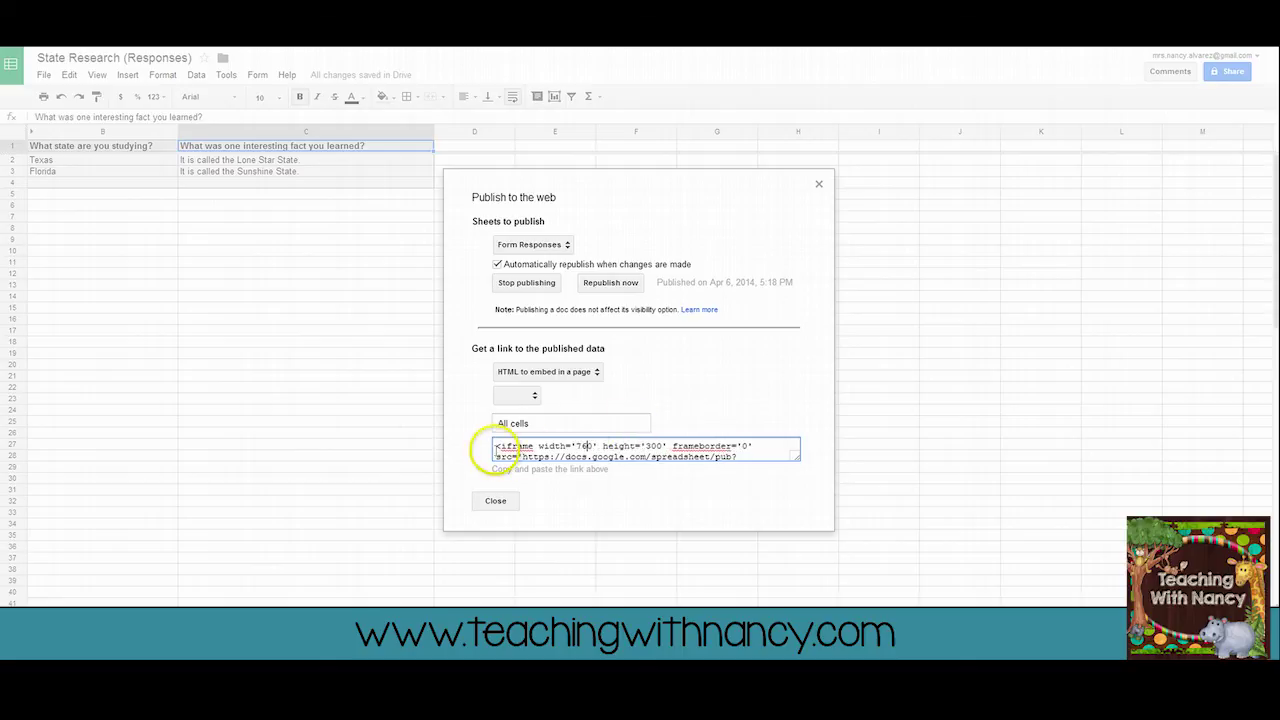
- Copy the whole edited iframe embed code and close the publishing dialog
{"action": "left_click_drag", "start_coordinate": [497, 447], "coordinate": [787, 478]}
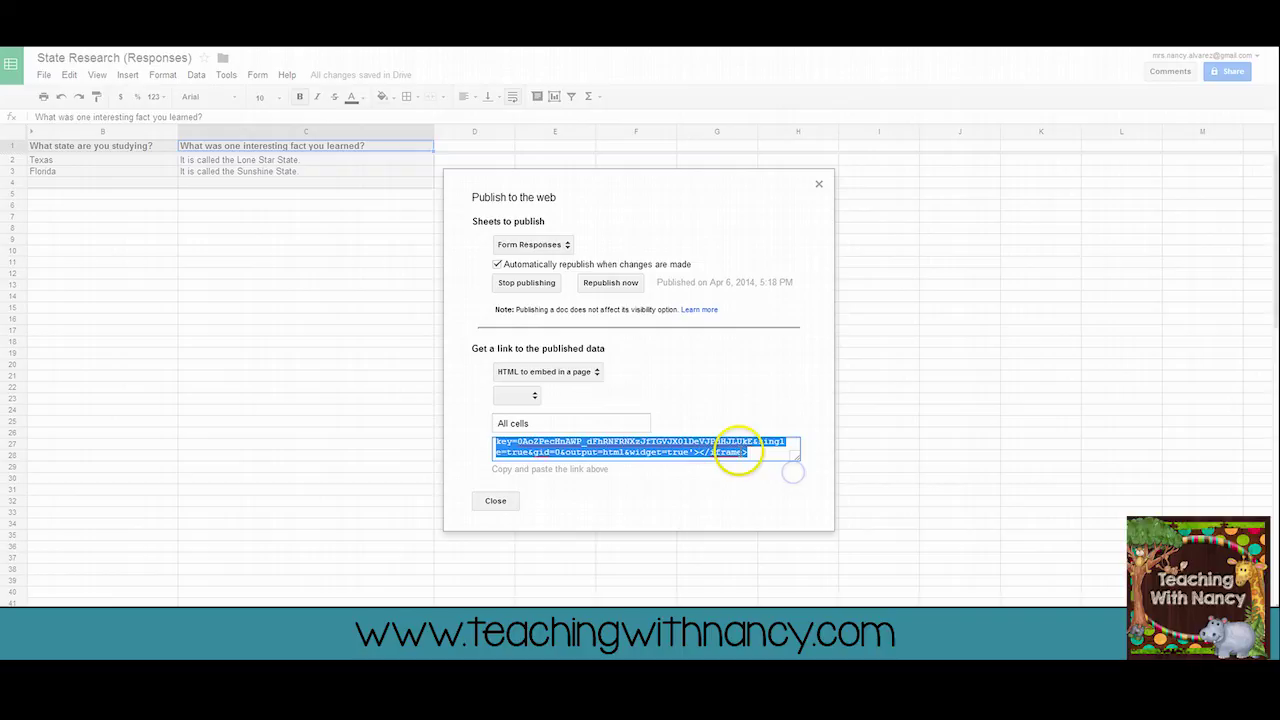
{"action": "right_click", "coordinate": [738, 452]}
{"action": "left_click", "coordinate": [792, 242]}
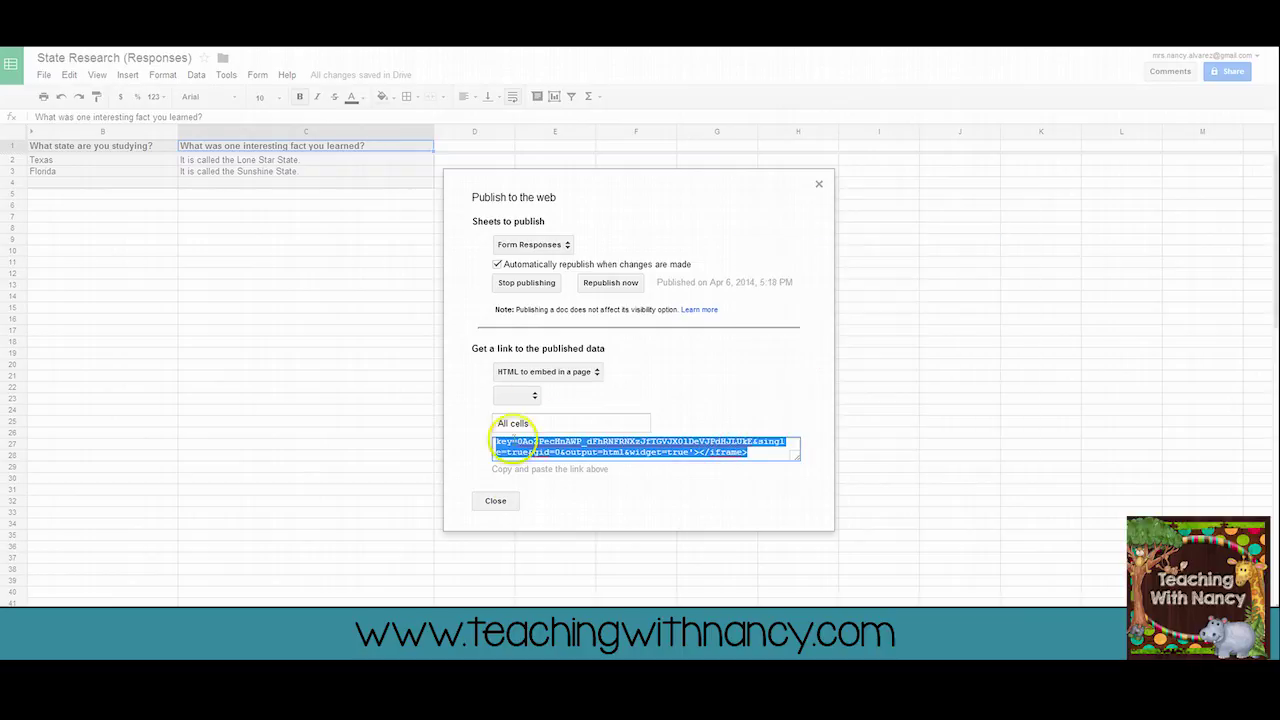
{"action": "left_click", "coordinate": [500, 500]}
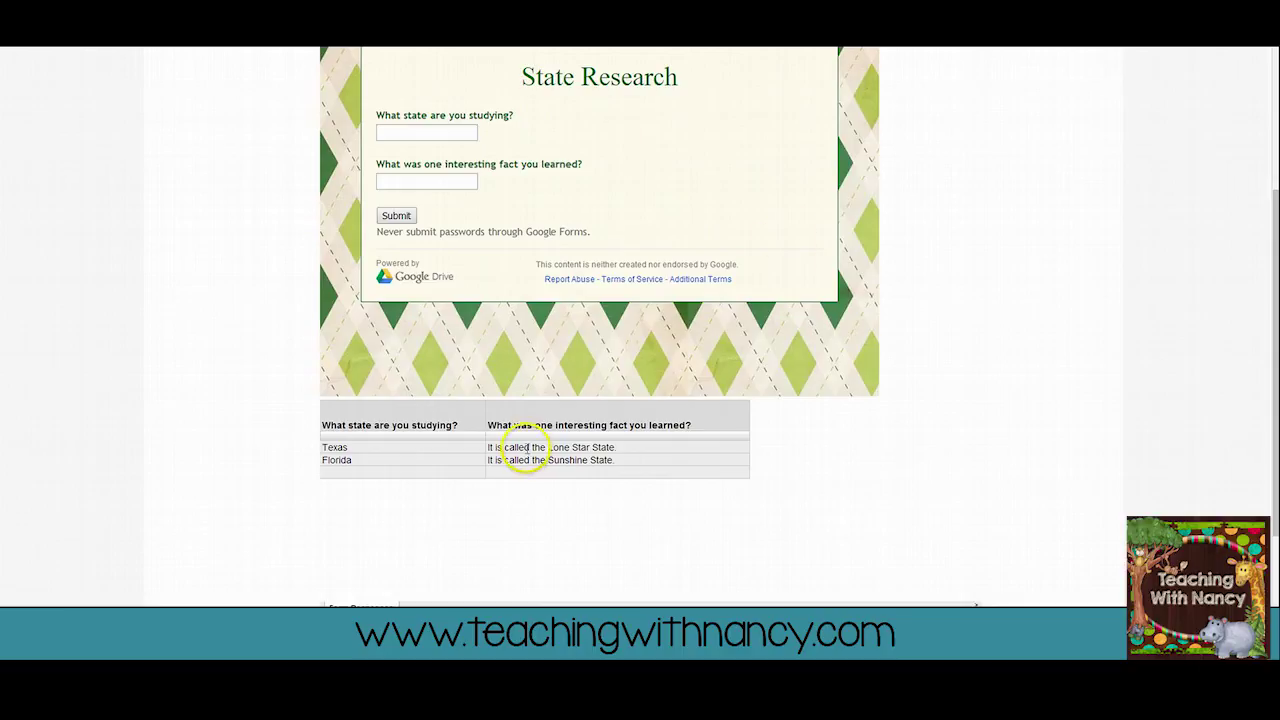
- On the Google Sites Survey page, start editing and remove the Google spreadsheet gadget below the form
{"action": "scroll", "coordinate": [523, 450], "scroll_direction": "up", "scroll_amount": 3}
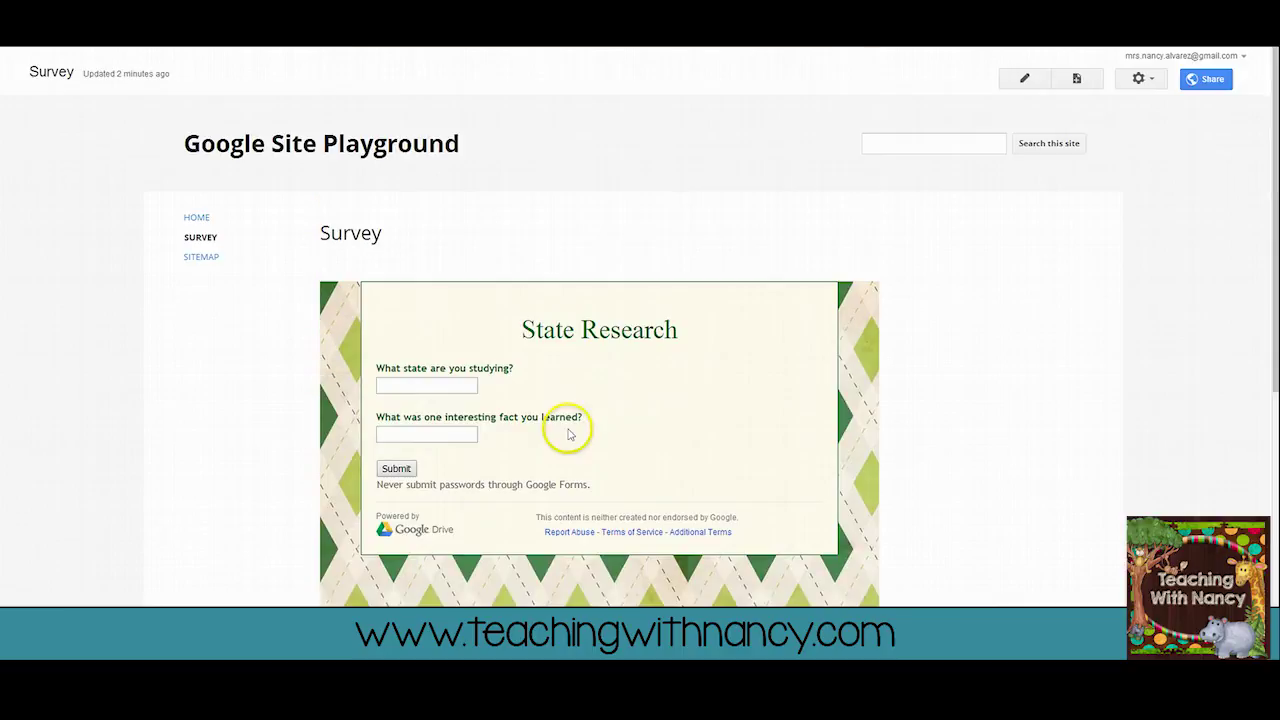
{"action": "left_click", "coordinate": [1038, 80]}
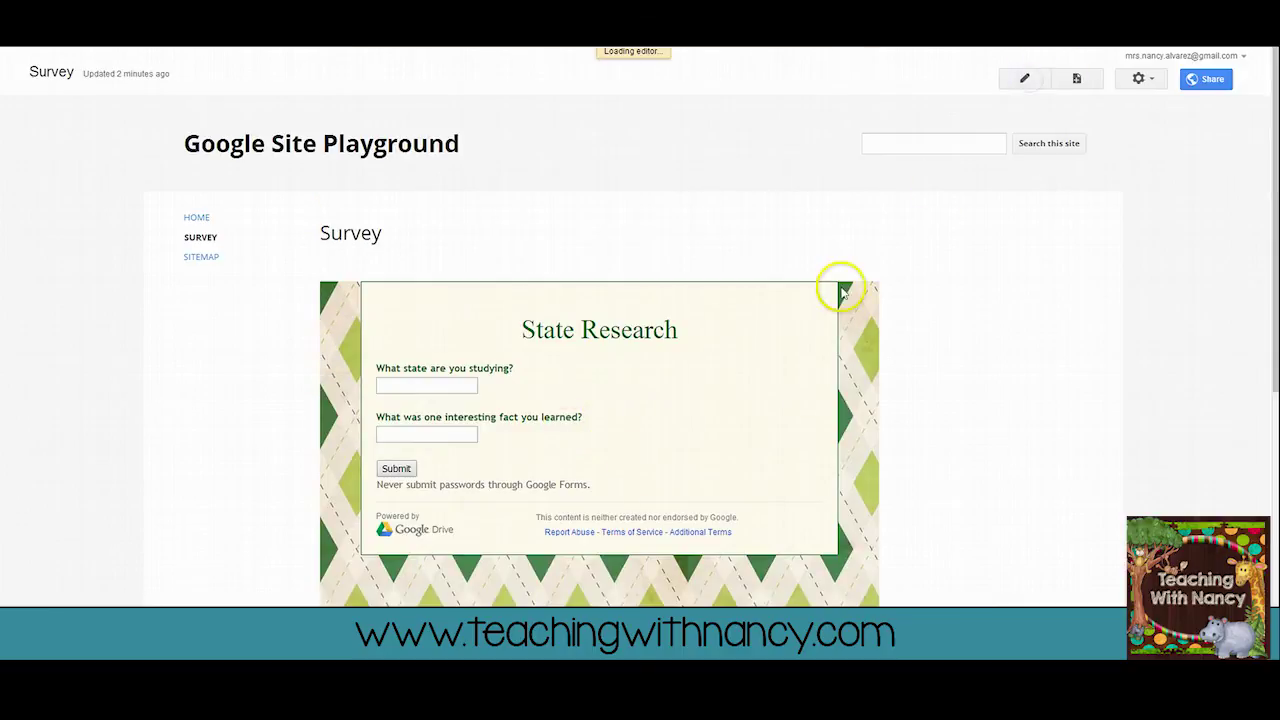
{"action": "scroll", "coordinate": [815, 330], "scroll_direction": "down", "scroll_amount": 5}
{"action": "scroll", "coordinate": [804, 352], "scroll_direction": "down", "scroll_amount": 2}
{"action": "left_click", "coordinate": [789, 339]}
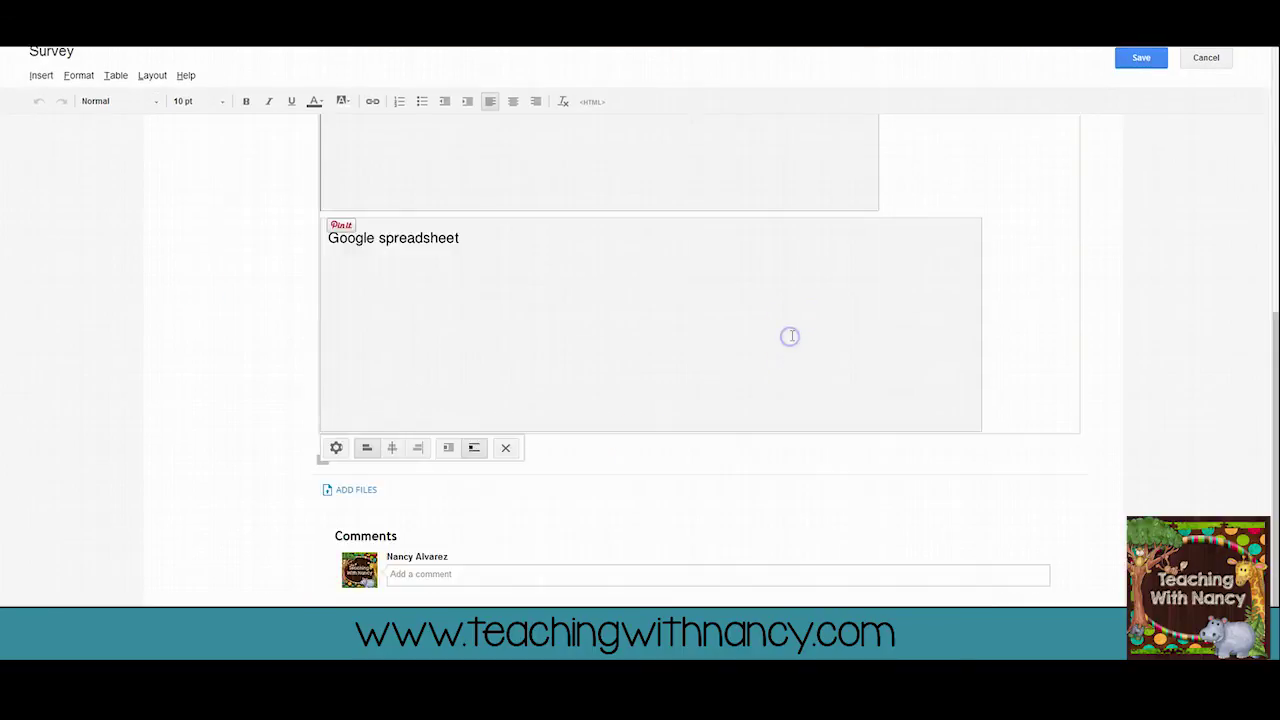
{"action": "left_click", "coordinate": [507, 450]}
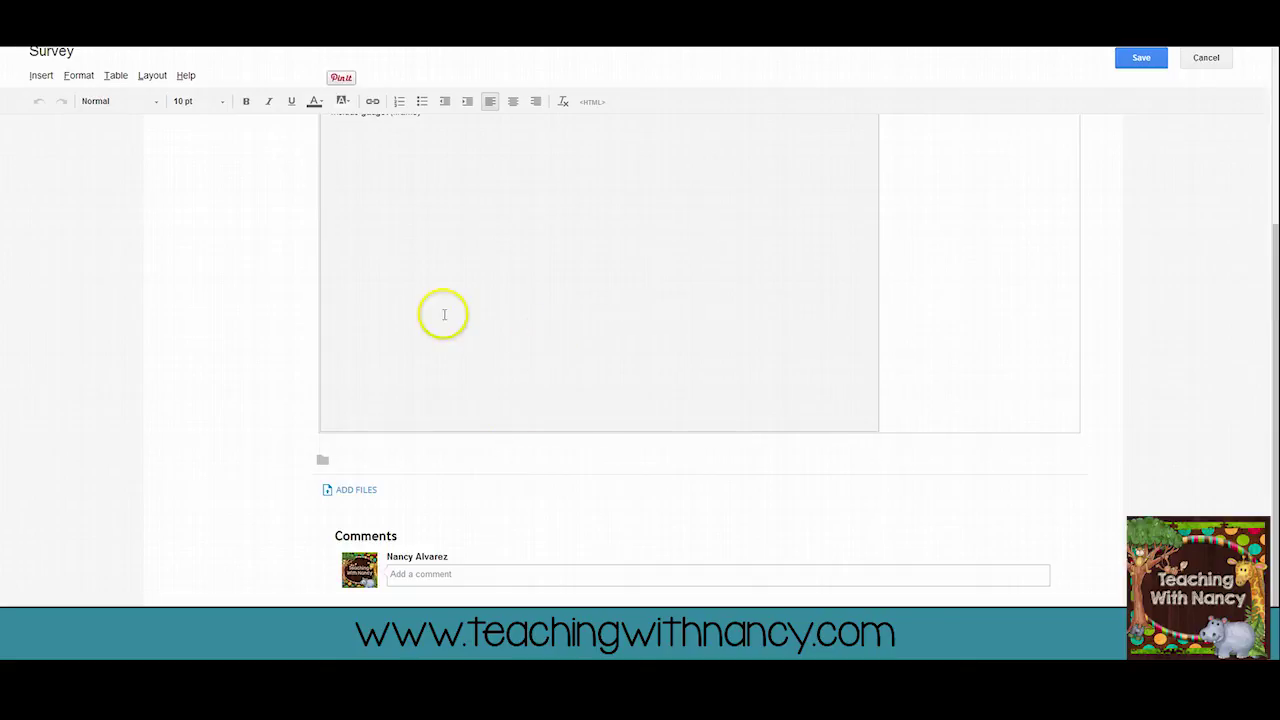
- Paste the copied spreadsheet embed code below the form's existing code in the page HTML, update it, and save the page
{"action": "left_click", "coordinate": [591, 102]}
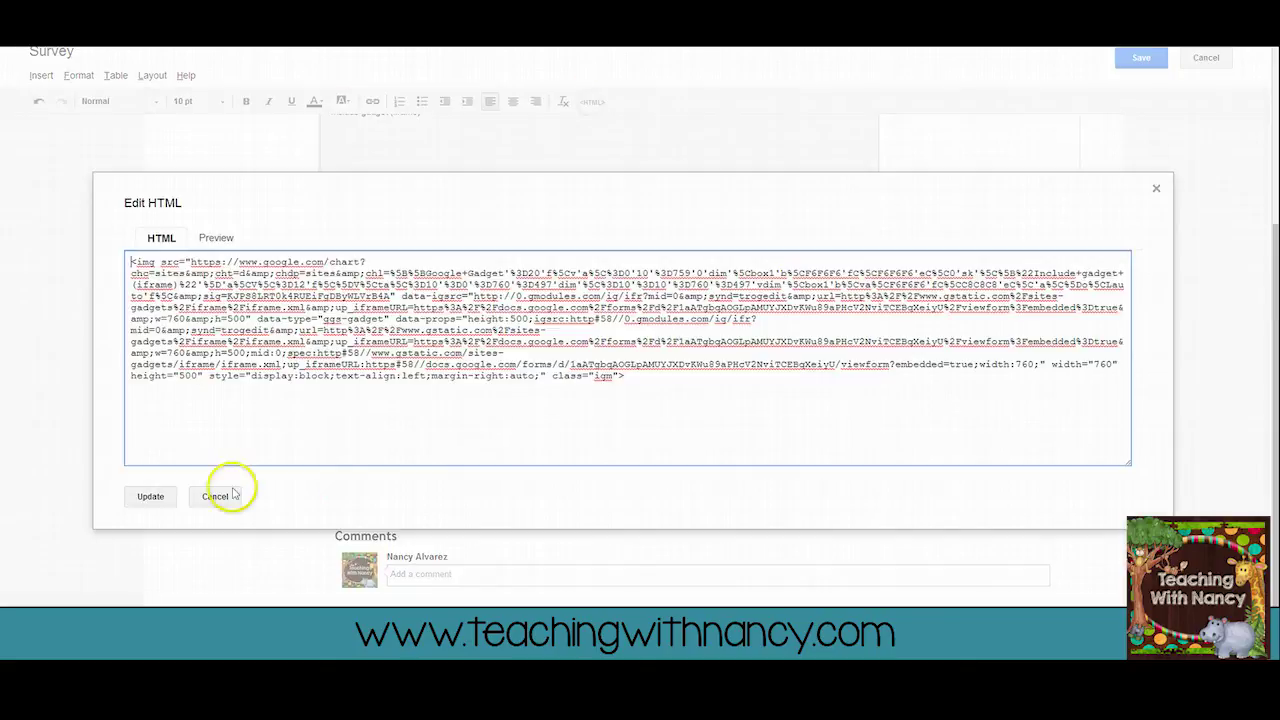
{"action": "right_click", "coordinate": [200, 410]}
{"action": "left_click", "coordinate": [234, 486]}
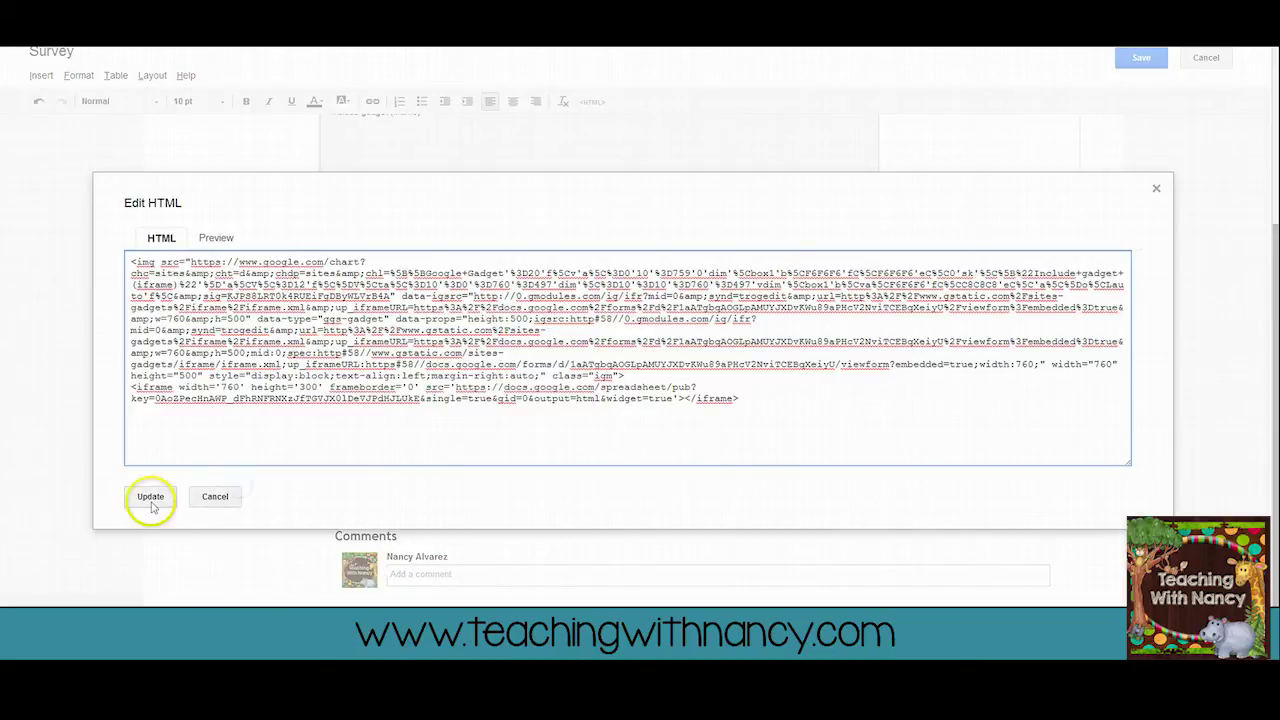
{"action": "left_click", "coordinate": [150, 497]}
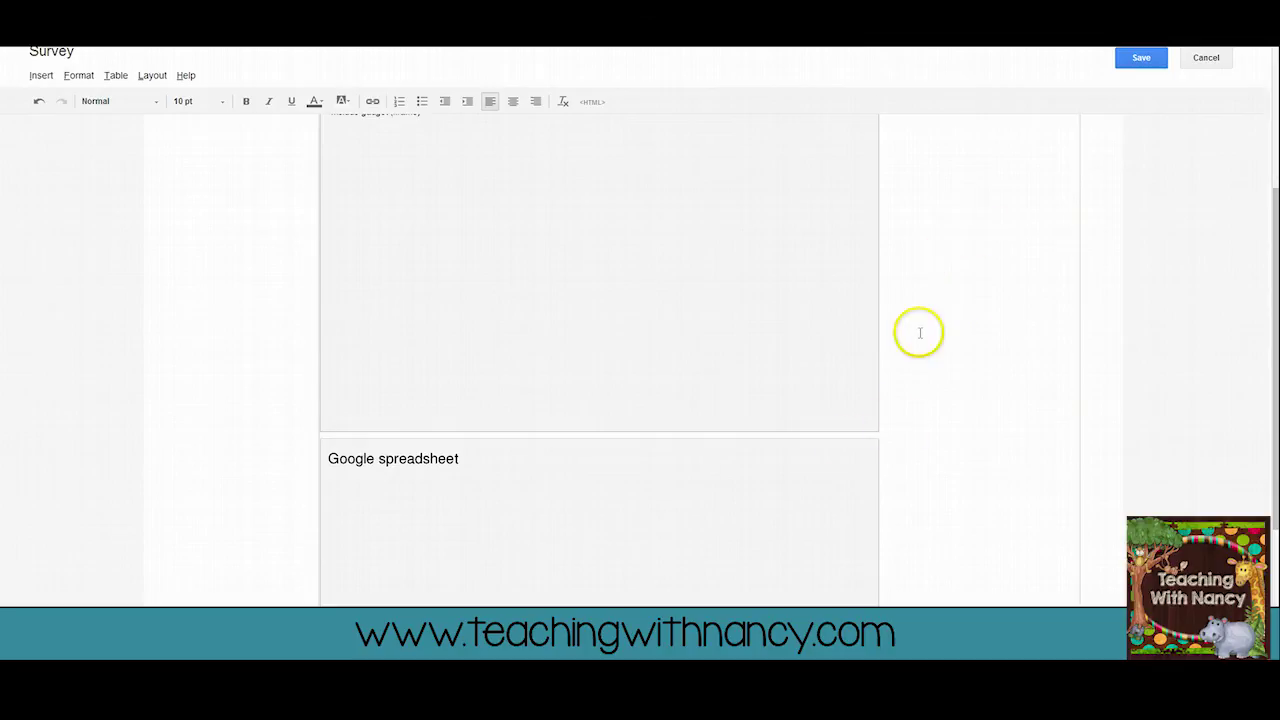
{"action": "scroll", "coordinate": [1047, 226], "scroll_direction": "up", "scroll_amount": 3}
{"action": "left_click", "coordinate": [1122, 57]}
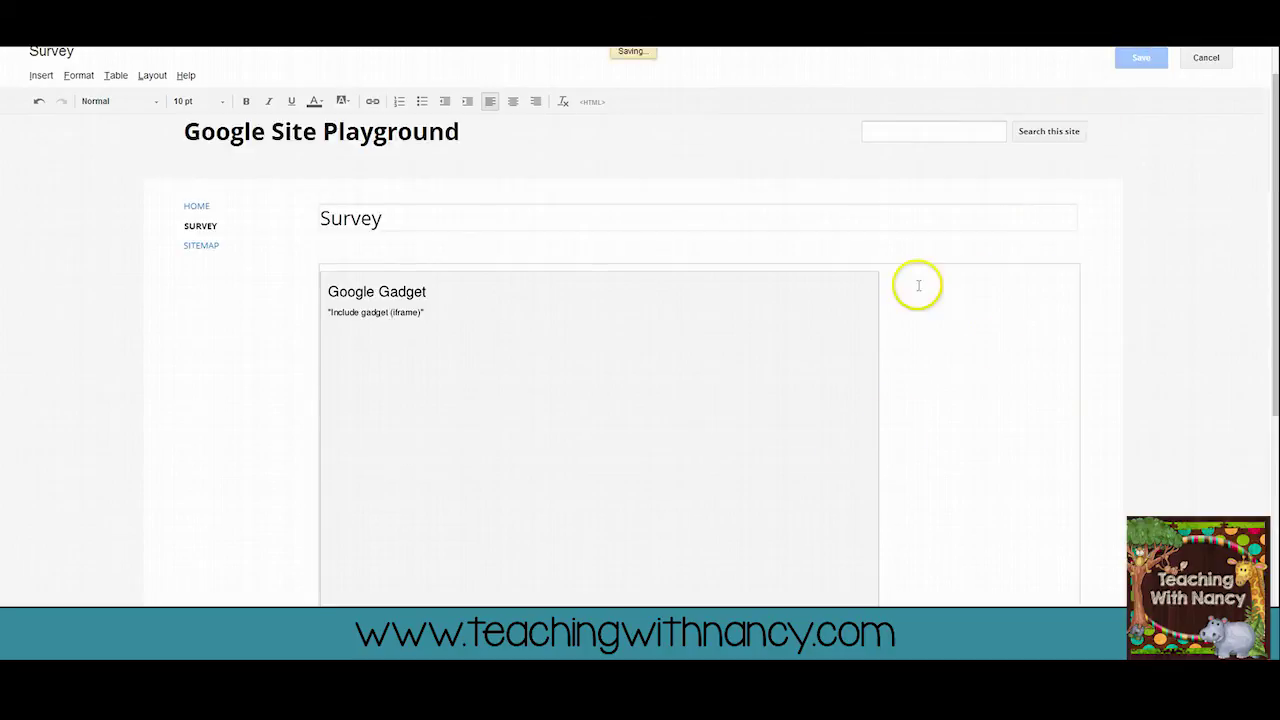
- Review how the State Research form and the embedded response spreadsheet line up on the saved Survey page
{"action": "scroll", "coordinate": [768, 358], "scroll_direction": "down", "scroll_amount": 4}
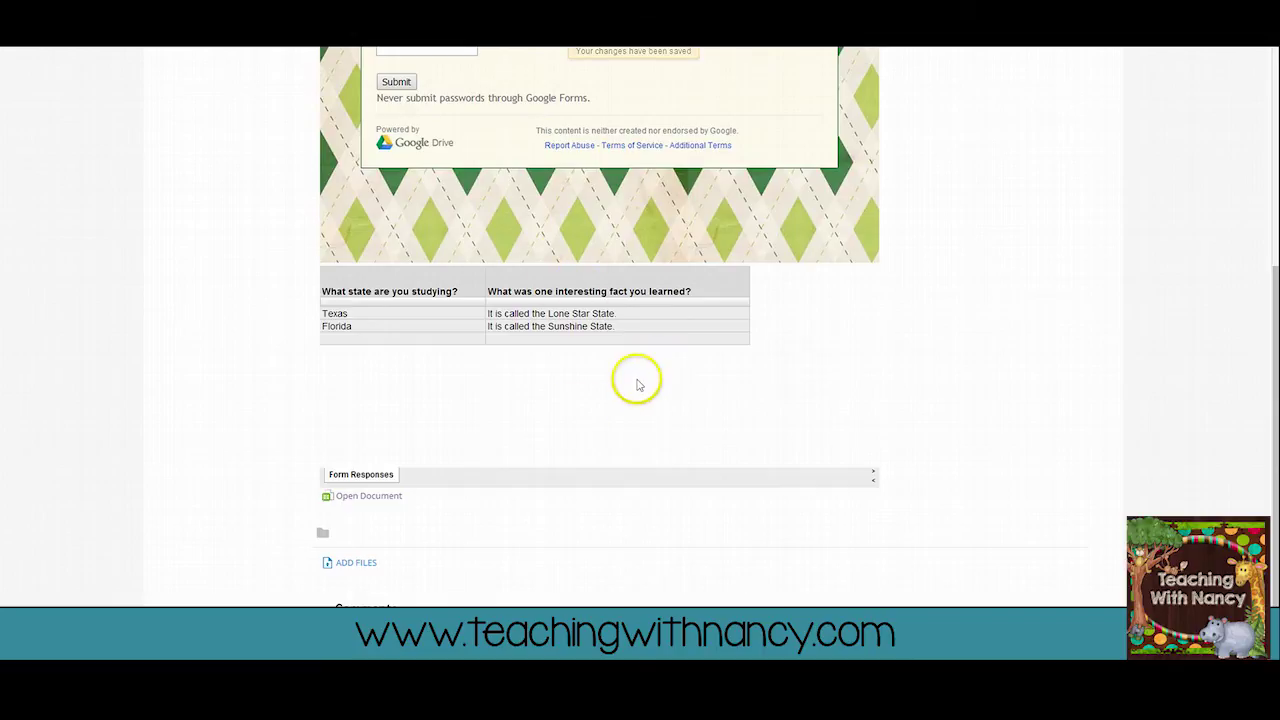
{"action": "scroll", "coordinate": [567, 374], "scroll_direction": "up", "scroll_amount": 2}
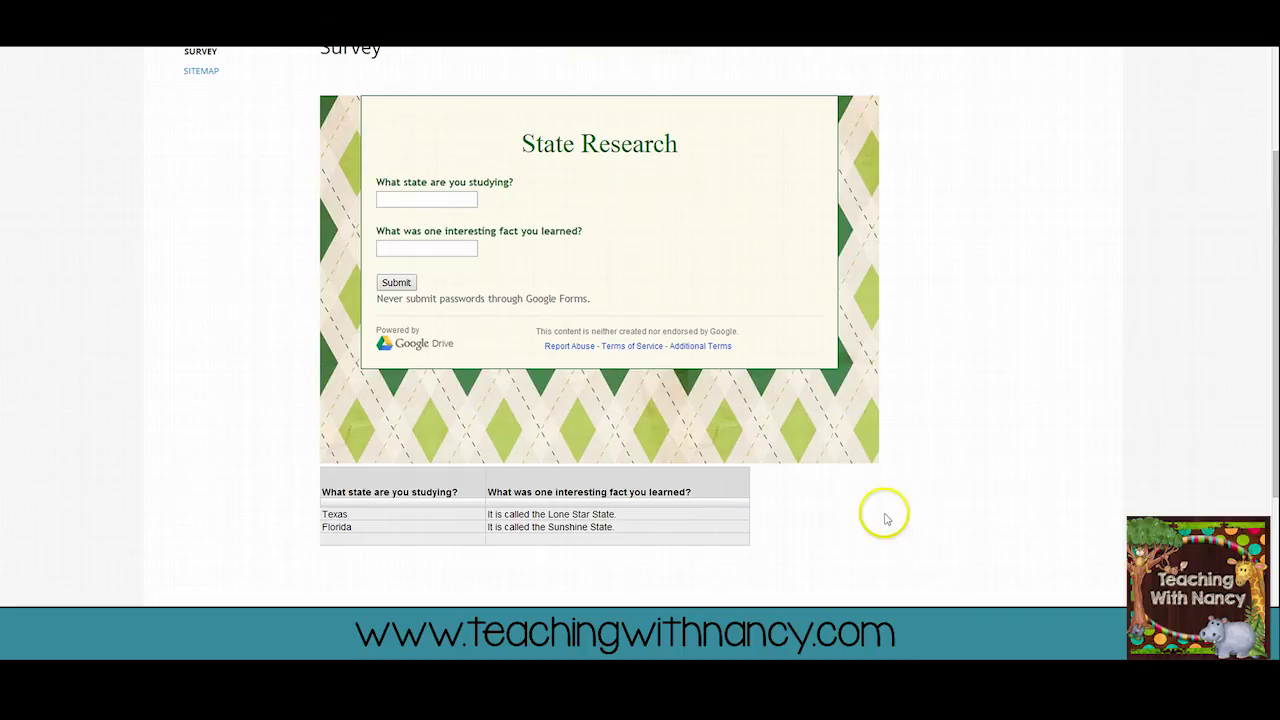
{"action": "scroll", "coordinate": [789, 491], "scroll_direction": "up", "scroll_amount": 2}
{"action": "scroll", "coordinate": [793, 491], "scroll_direction": "down", "scroll_amount": 2}
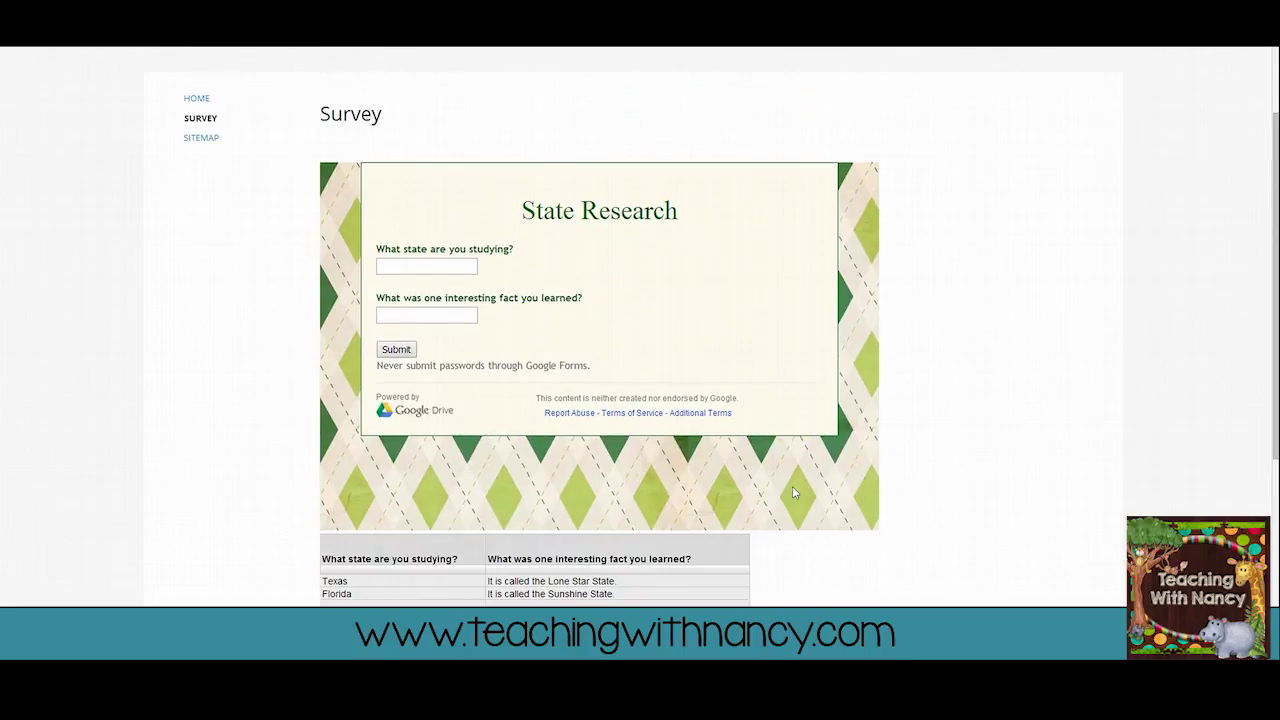
{"action": "scroll", "coordinate": [335, 513], "scroll_direction": "up", "scroll_amount": 1}
{"action": "scroll", "coordinate": [598, 317], "scroll_direction": "up", "scroll_amount": 1}
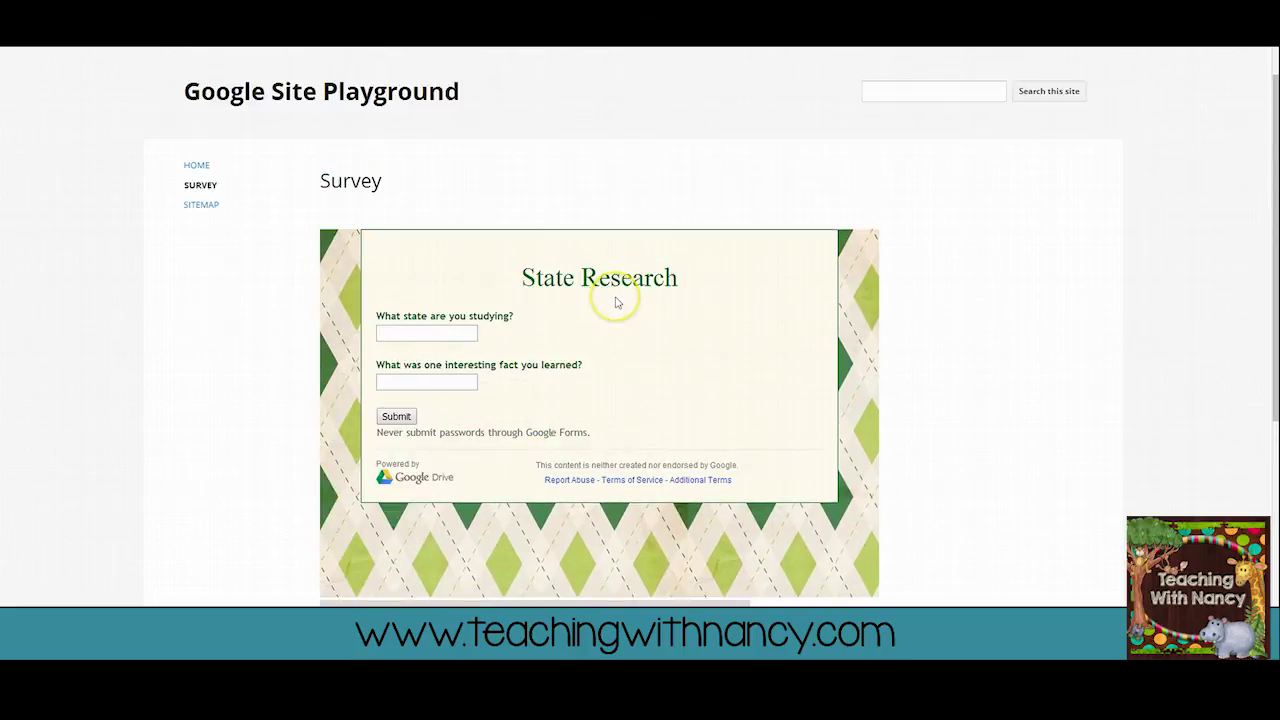